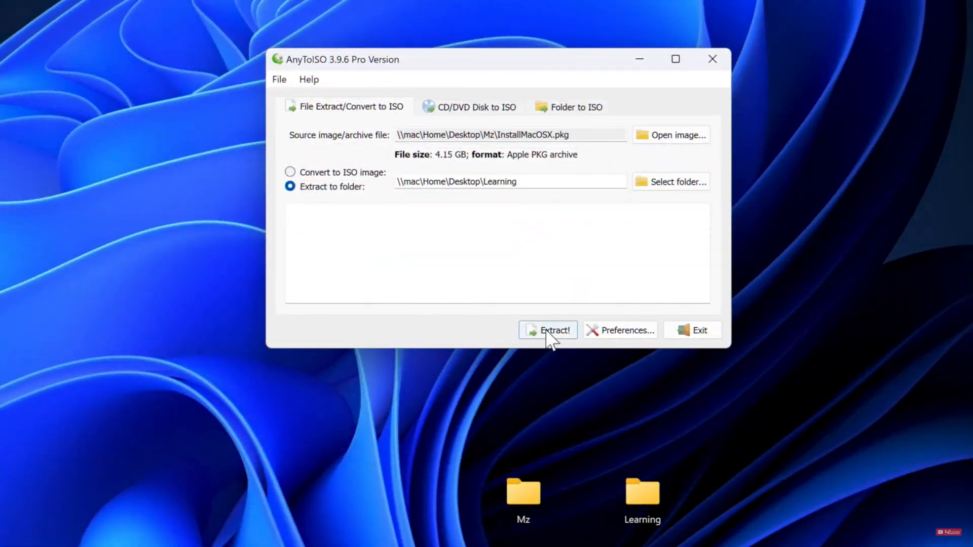
- Extract InstallMacOSX.pkg to the Learning folder on the desktop, allowing existing files with the same name to be overwritten
left_click(550, 335)
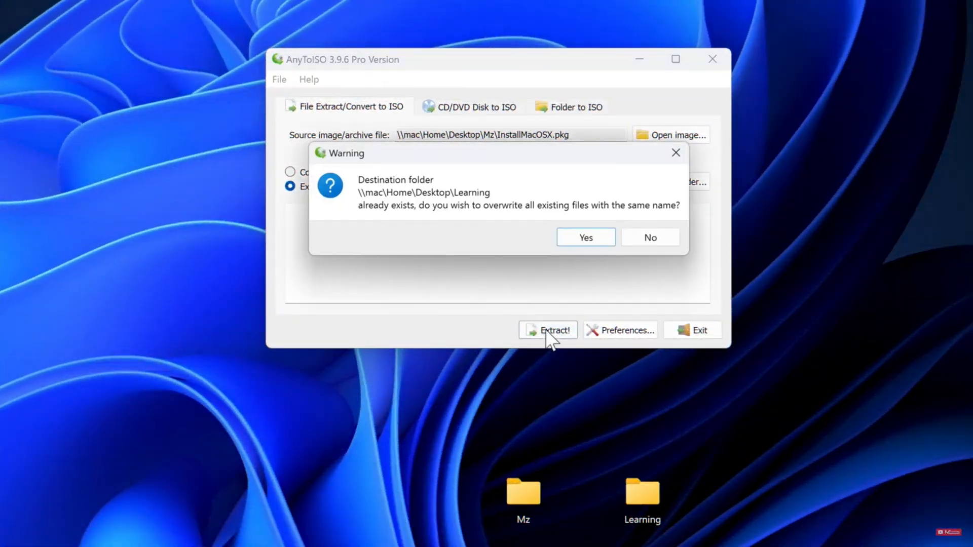
left_click(600, 239)
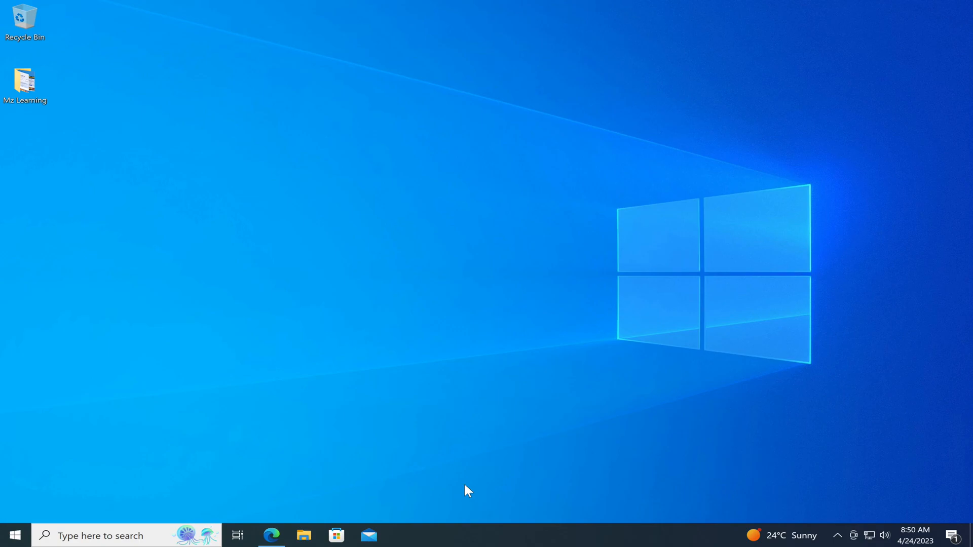
- Switch to Microsoft Edge and download the Sierra 10.12 disk image from Apple's How to download macOS page
left_click(275, 529)
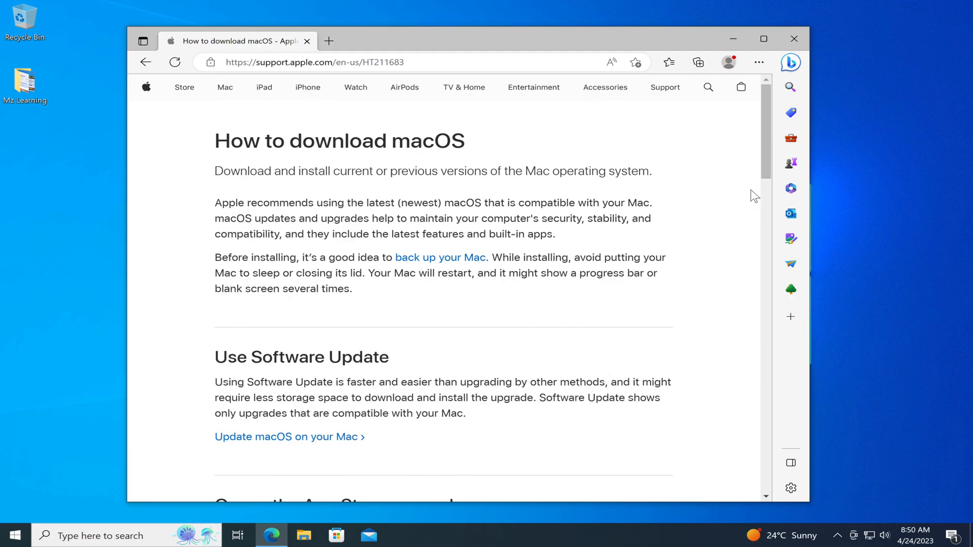
left_click_drag(764, 165, 779, 261)
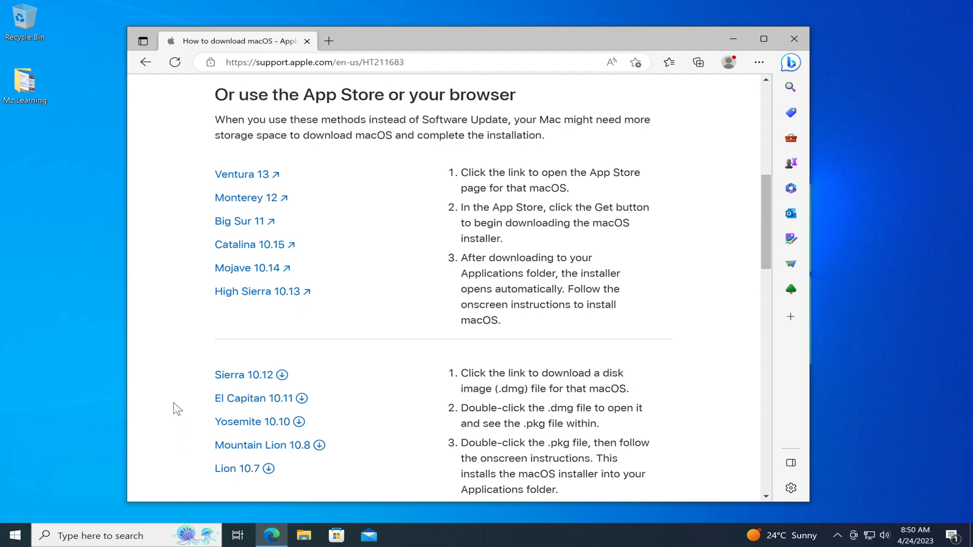
left_click(251, 381)
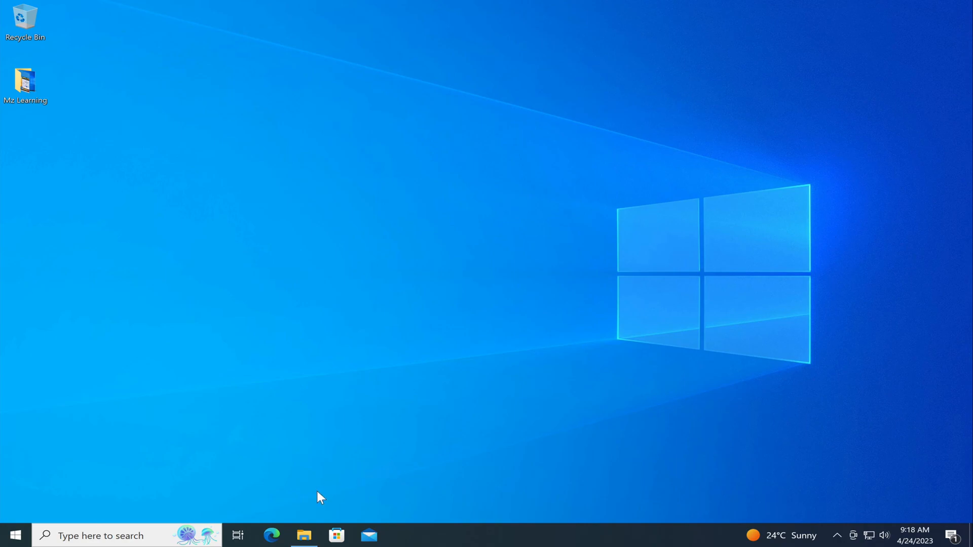
- Check the InstallOS disk image in the Downloads folder using File Explorer, and close the window
left_click(305, 536)
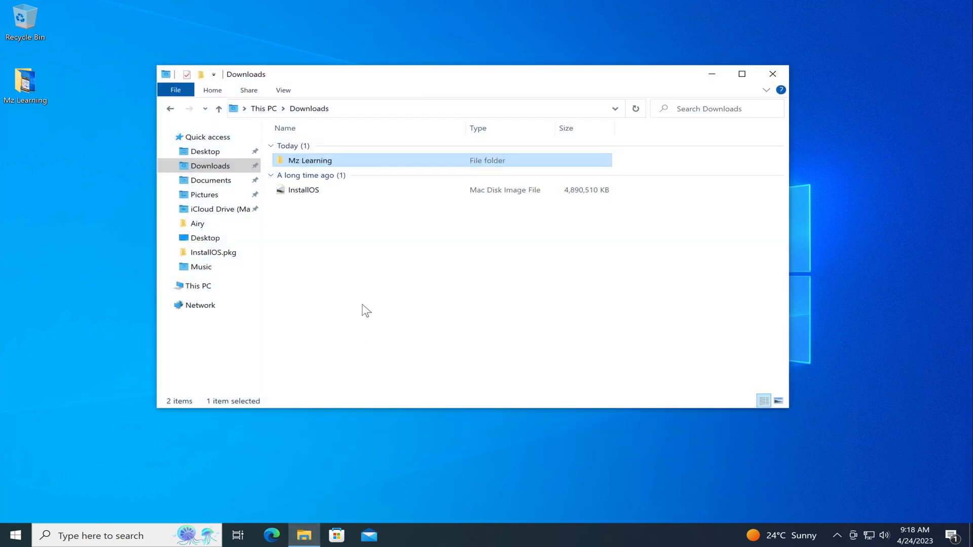
left_click(310, 191)
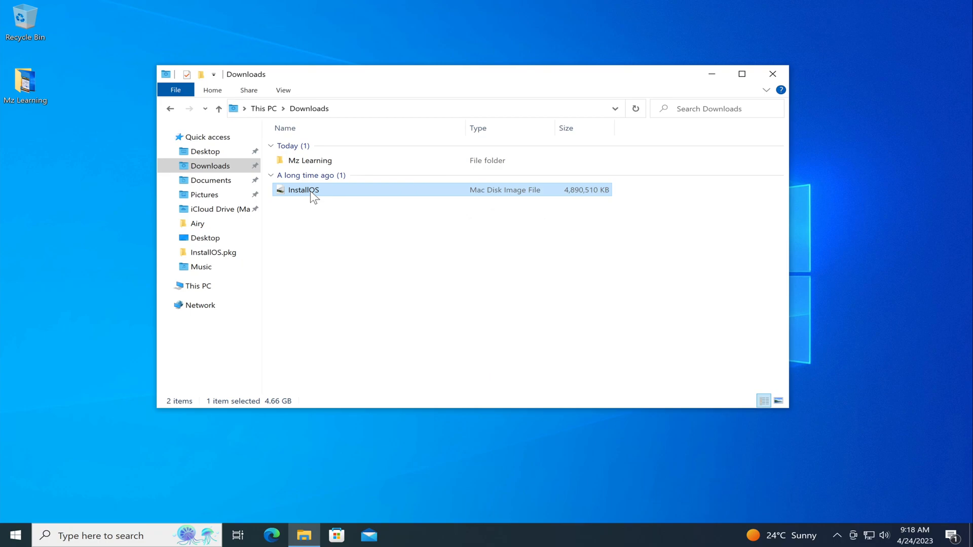
left_click(772, 74)
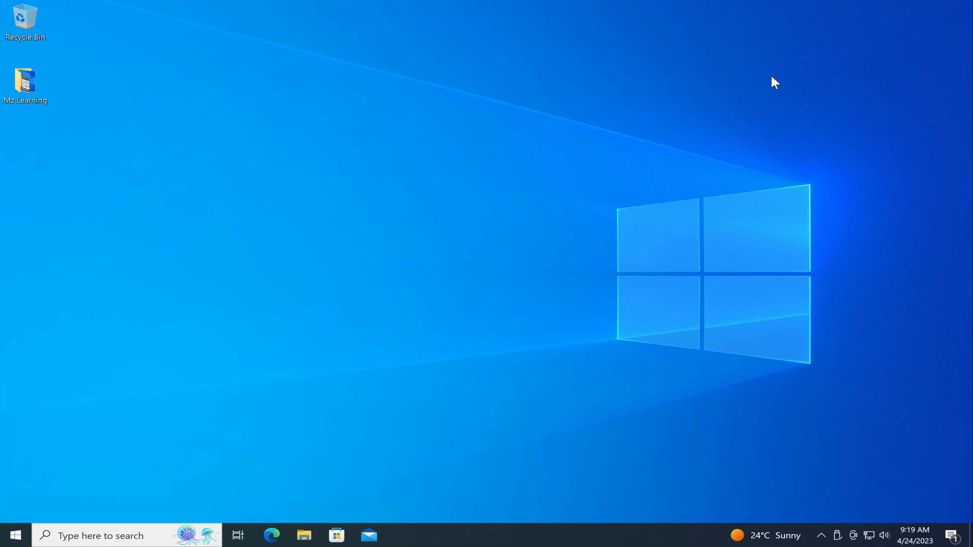
- Find Command Prompt by searching for cmd, run it as administrator, and move and enlarge its window
left_click(131, 530)
type("cmd")
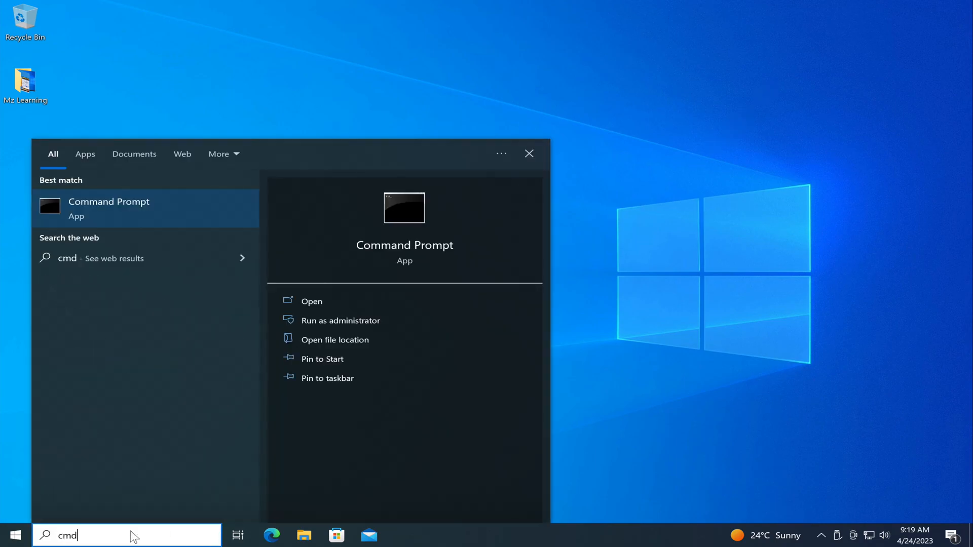
left_click(327, 322)
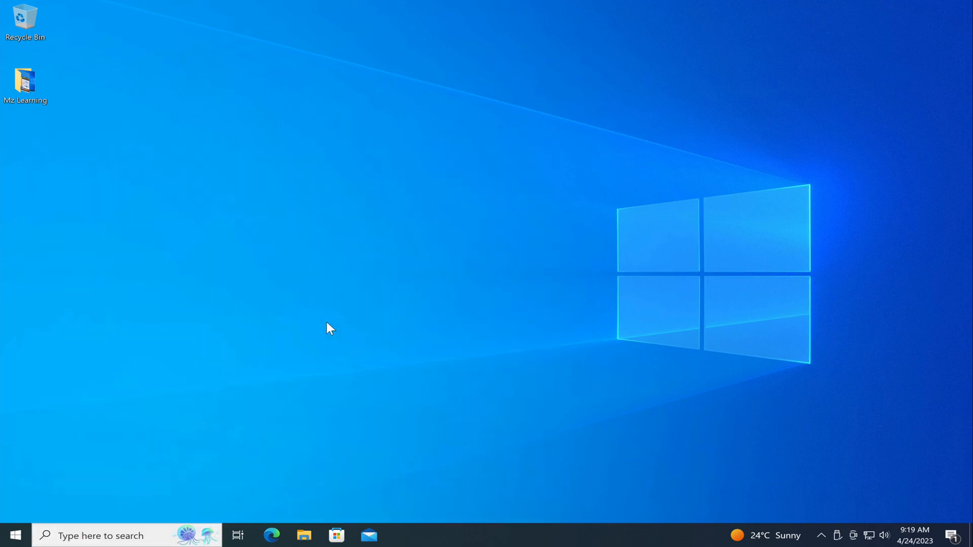
left_click(392, 344)
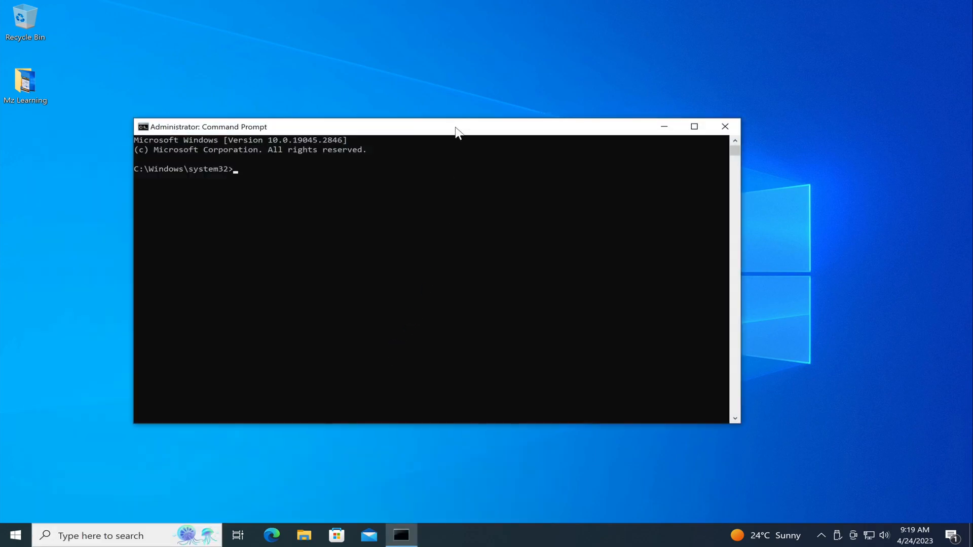
left_click_drag(456, 126, 468, 43)
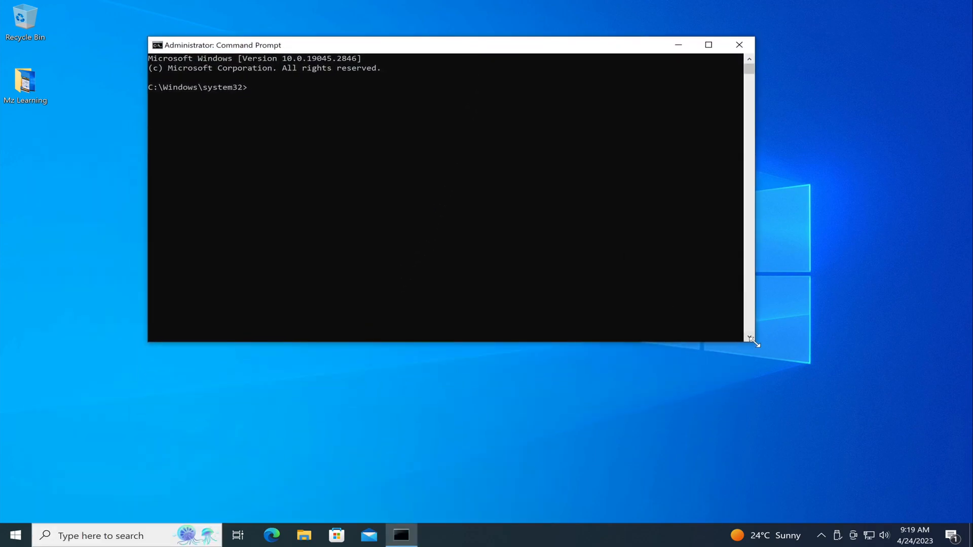
left_click_drag(755, 344, 754, 499)
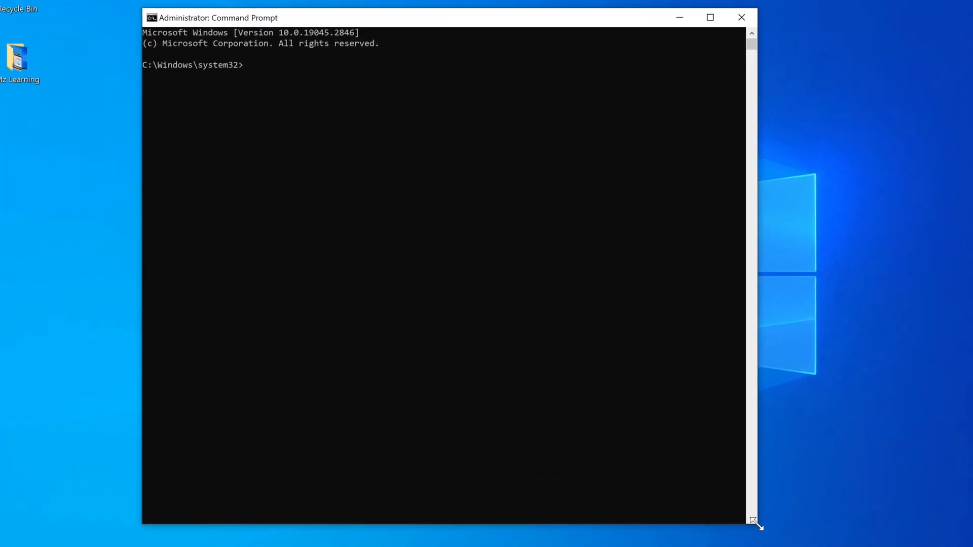
- Start diskpart and list the available disks
type("diskpart")
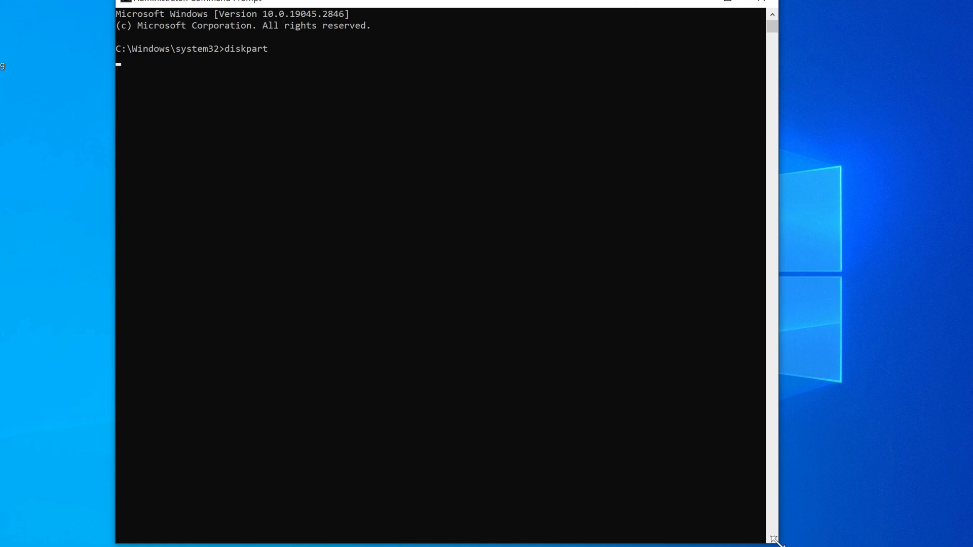
key("Return")
type("list ")
type("disk")
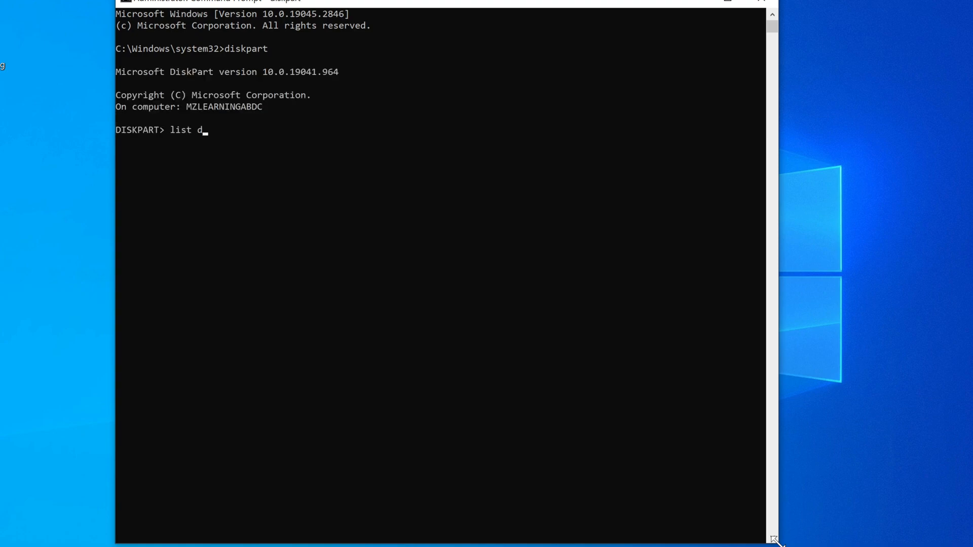
key("Return")
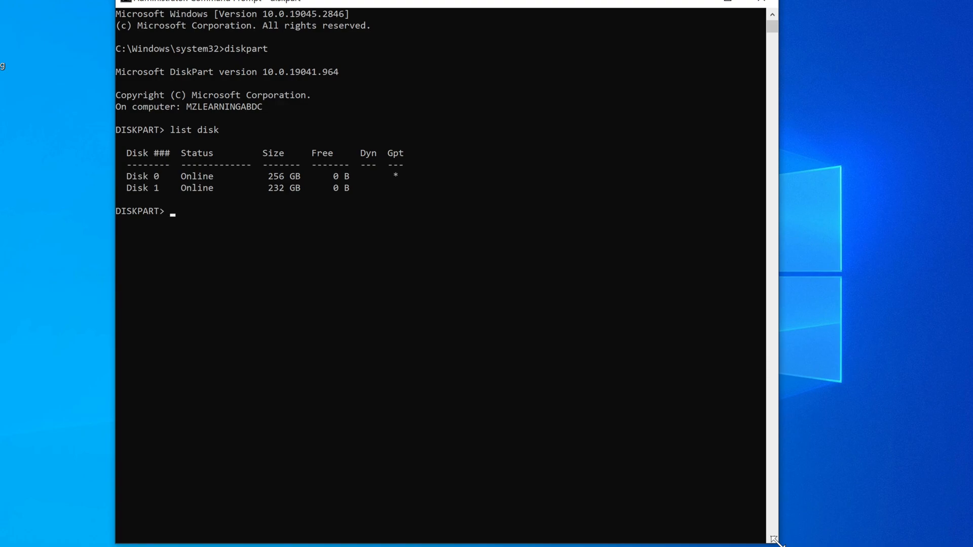
- Select disk 1 in DiskPart and clean it
type("select disk 1")
key("Return")
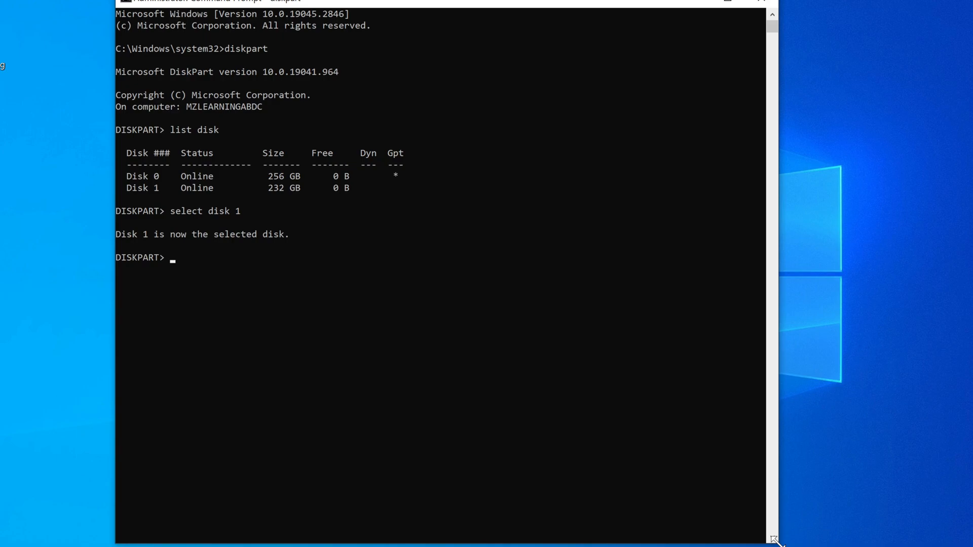
type("clean")
key("Return")
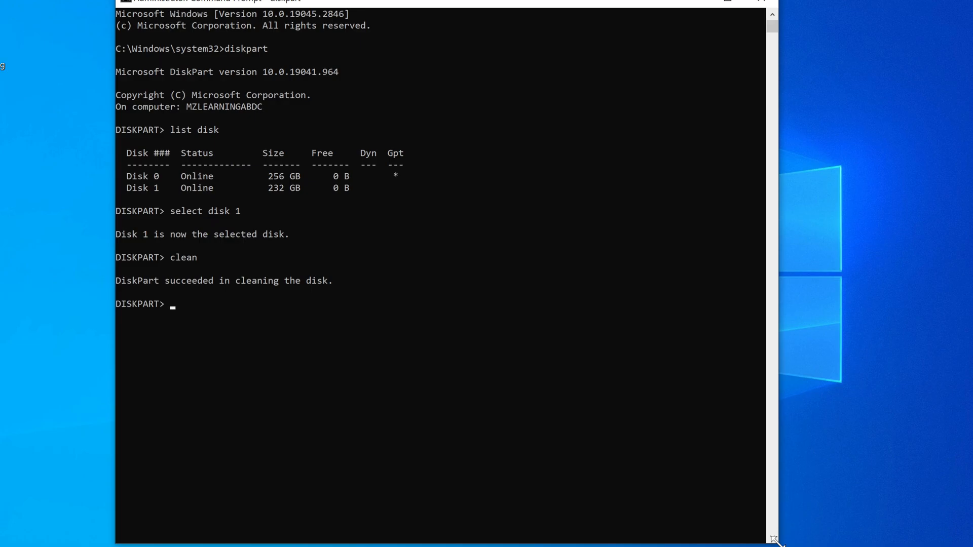
- Convert the selected disk to GPT and create a primary partition on it
type("convert gpt")
key("Return")
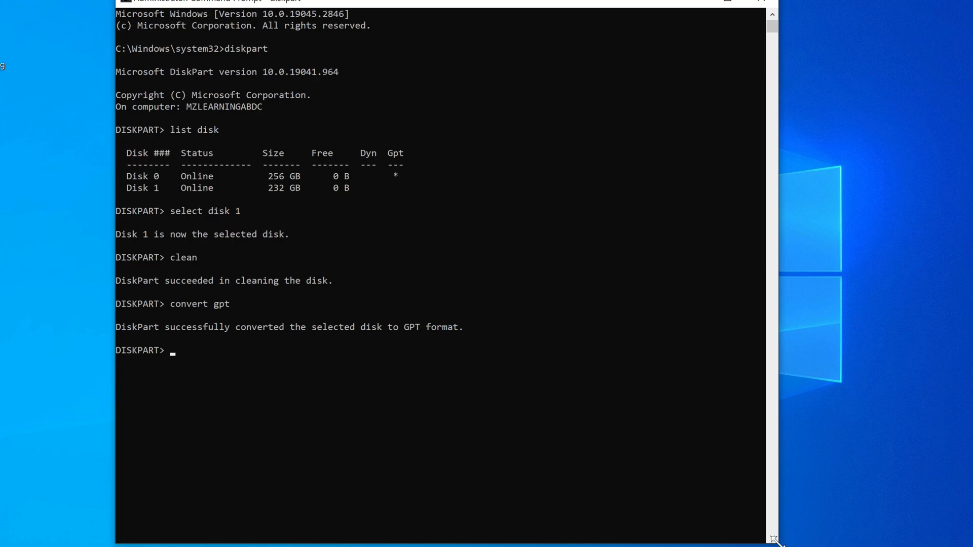
type("create partition primary")
key("Return")
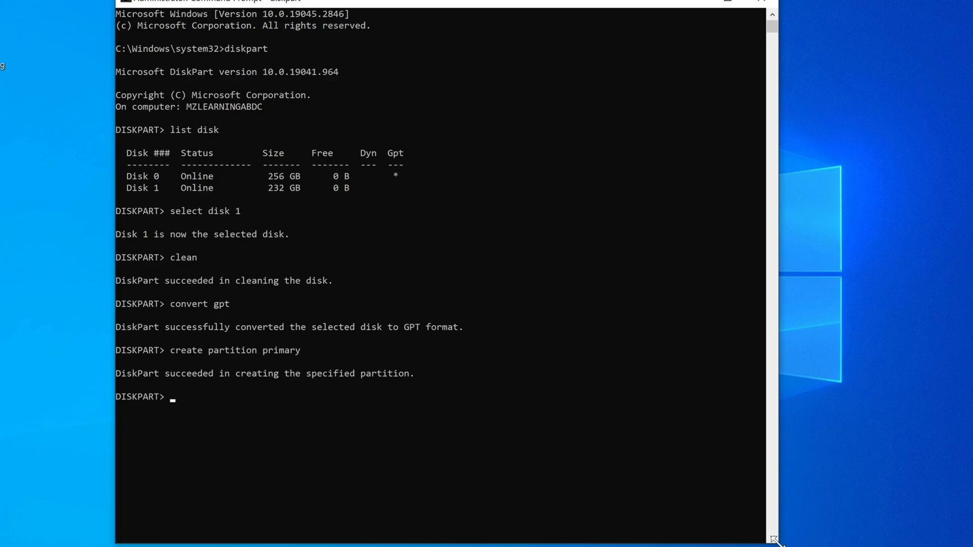
- Exit DiskPart and close the Command Prompt window
type("exit")
key("Return")
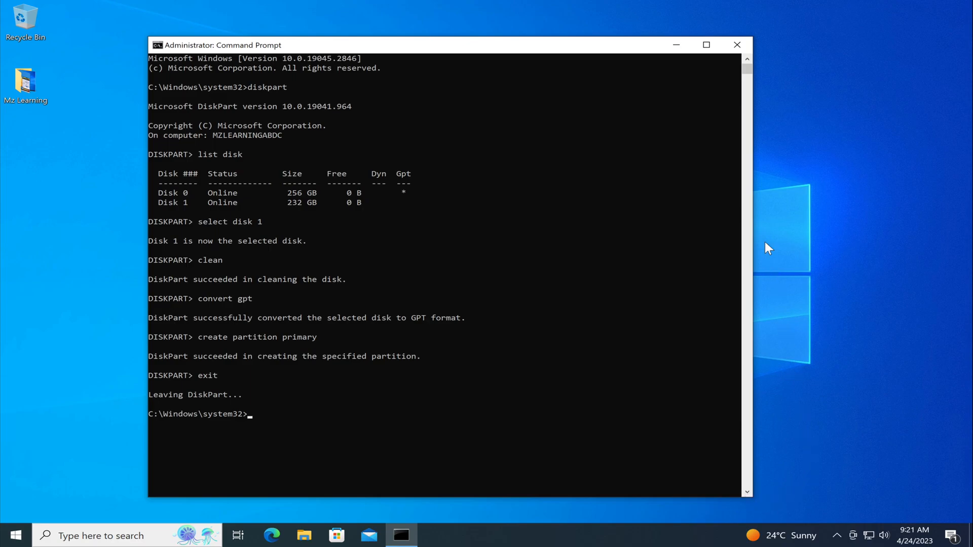
left_click(738, 43)
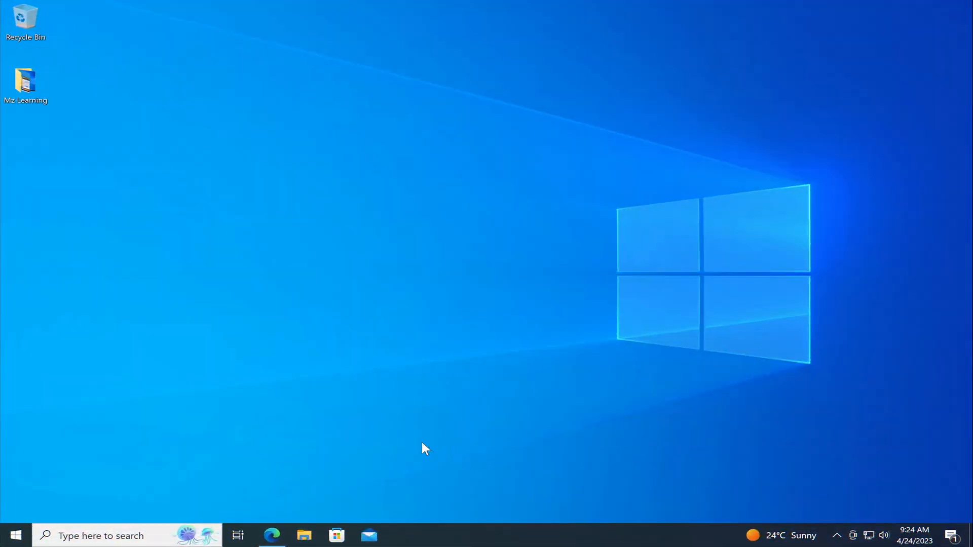
- Switch to Microsoft Edge and download tmsetup.zip from the TransMac page on acutesystems.com
left_click(273, 536)
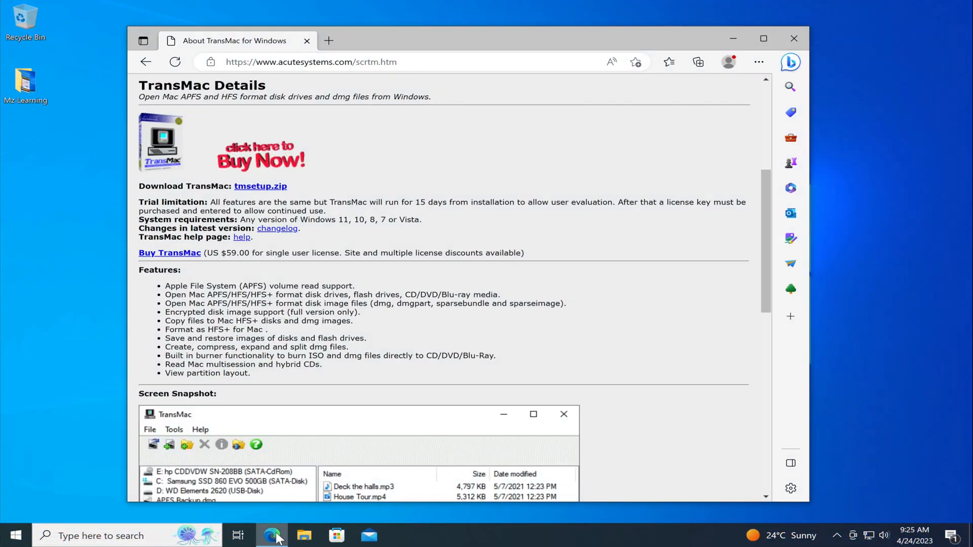
left_click(271, 187)
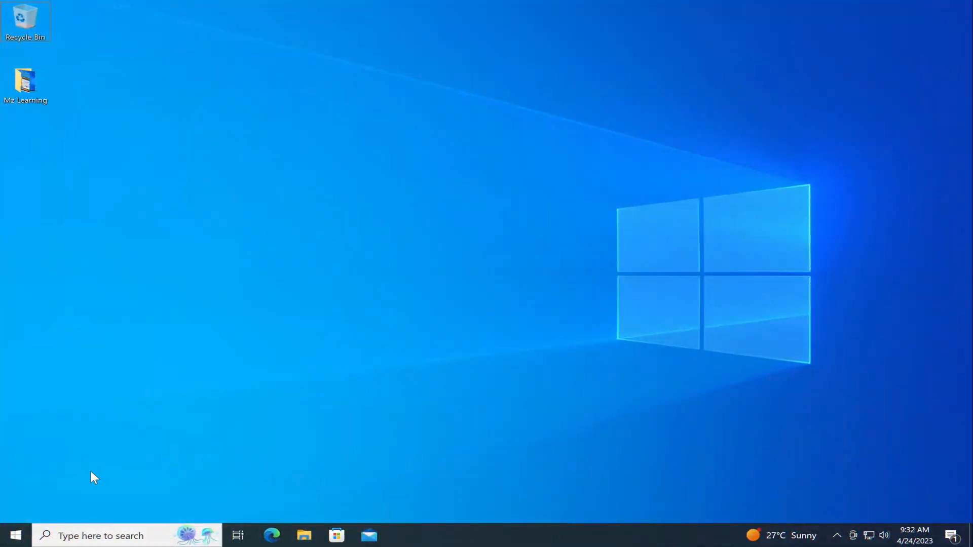
- Find TransMac by searching for tra, run it as administrator, allow it to make changes, and continue the trial
left_click(16, 536)
type("tra")
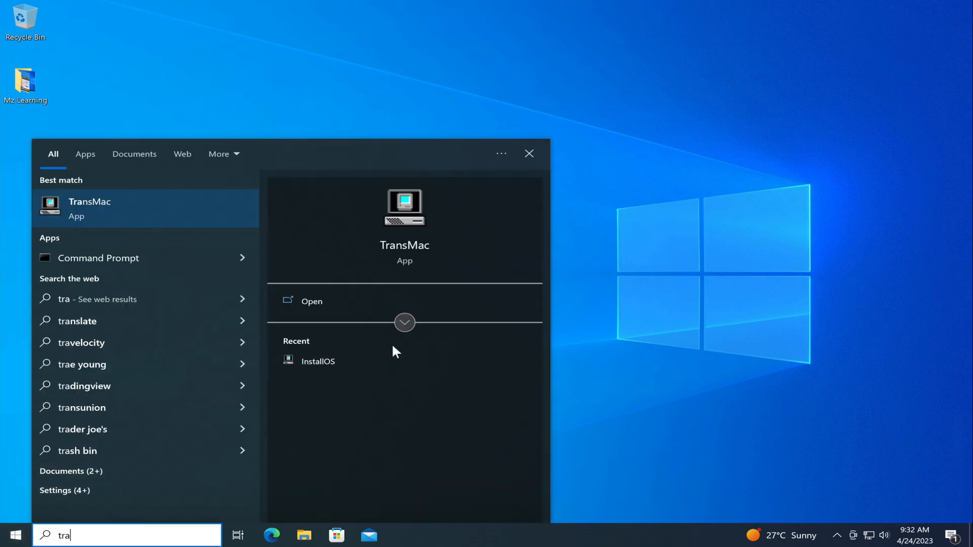
left_click(404, 323)
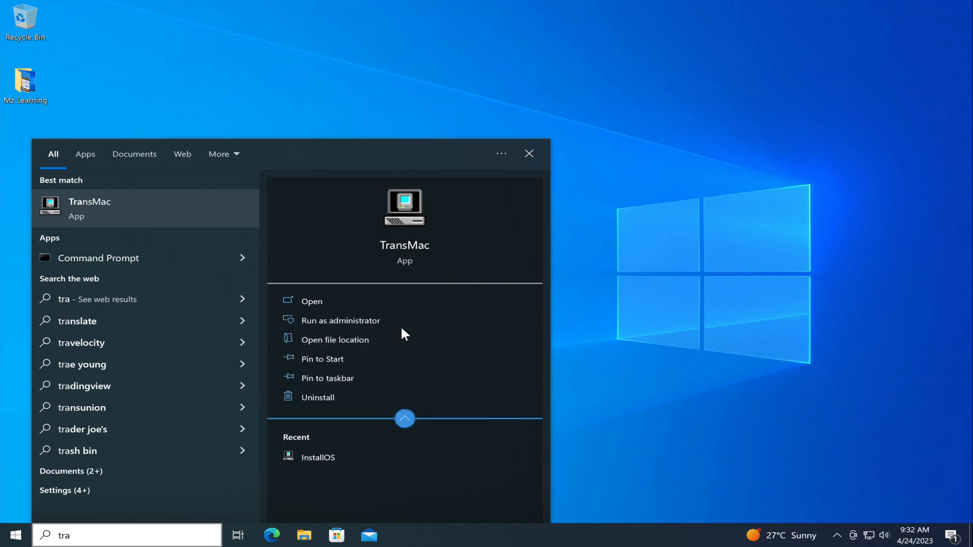
left_click(361, 321)
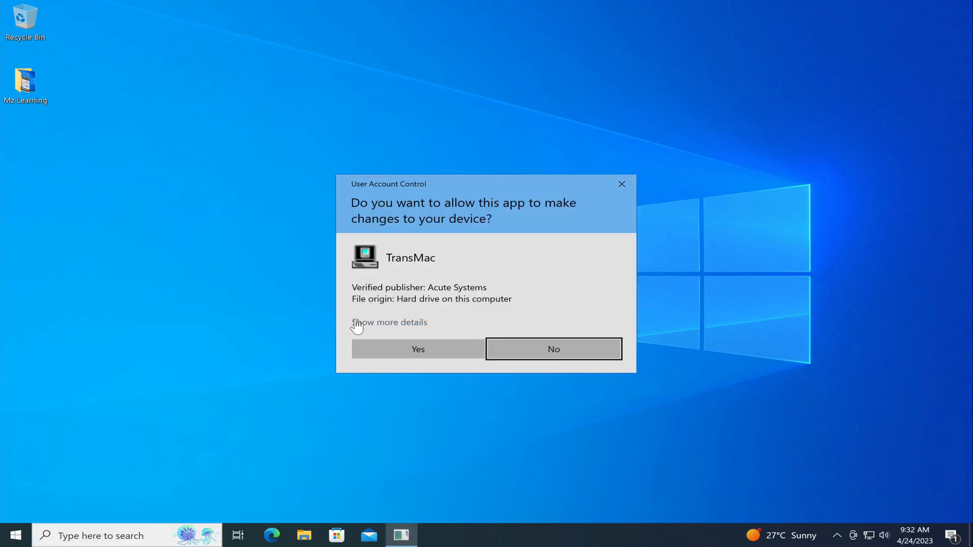
left_click(402, 348)
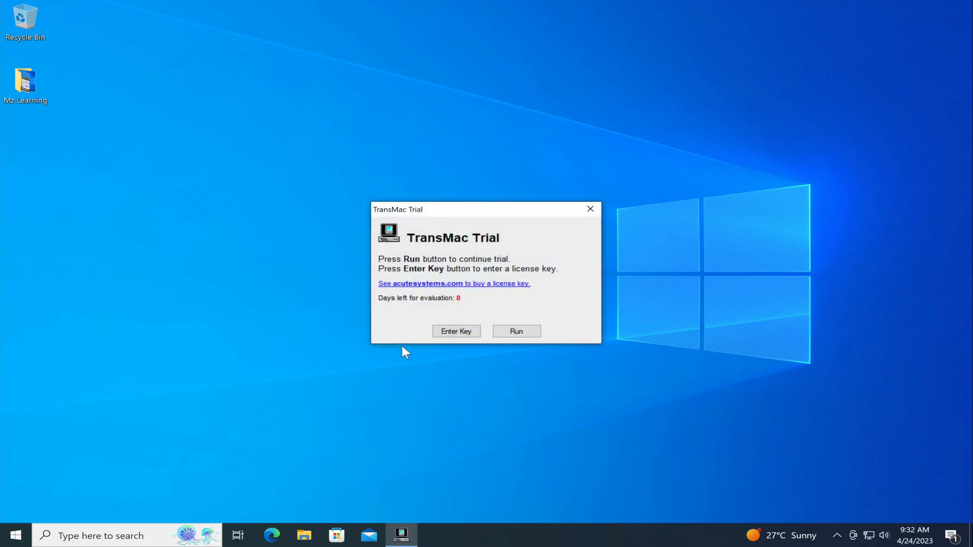
left_click(511, 334)
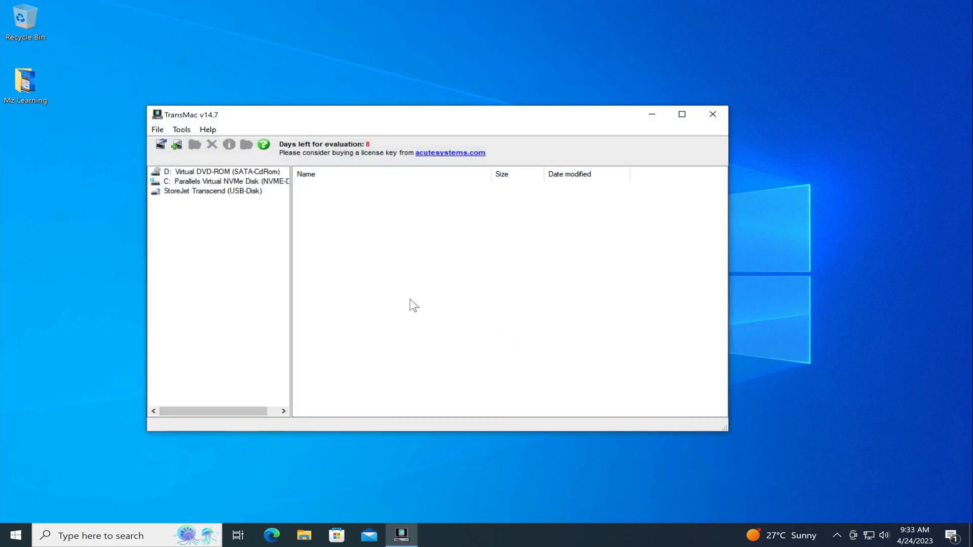
- Open the InstallOS disk image from Downloads and display the contents of its Install macOS folder
left_click(157, 130)
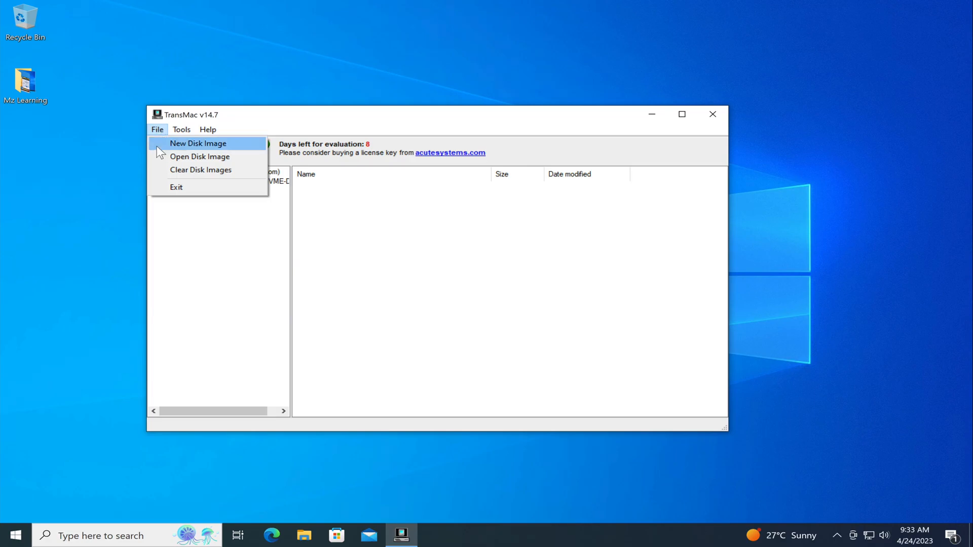
left_click(211, 156)
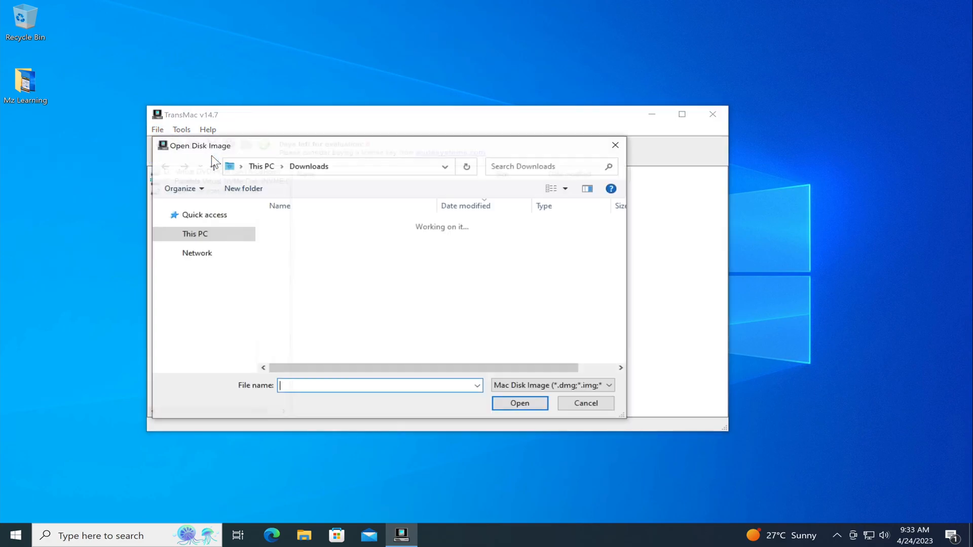
left_click(294, 273)
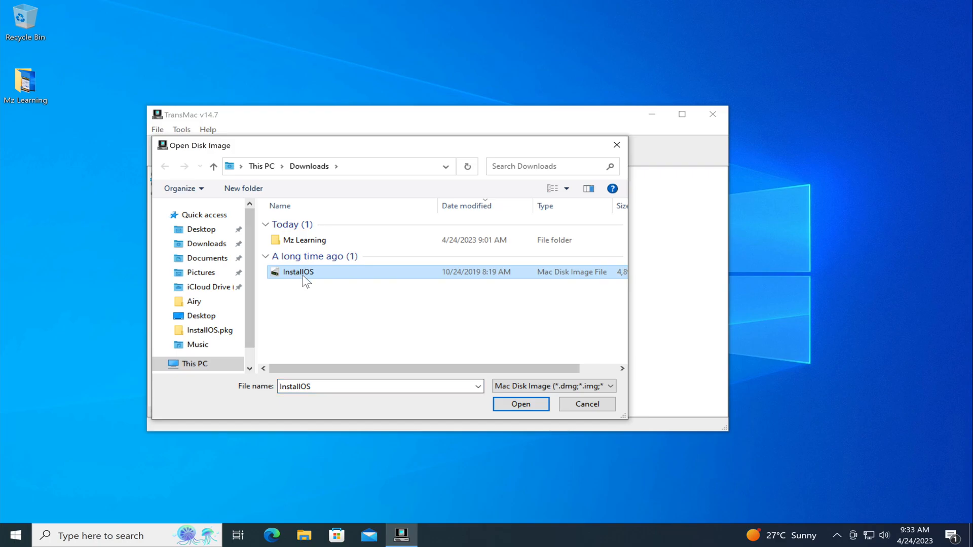
left_click(519, 404)
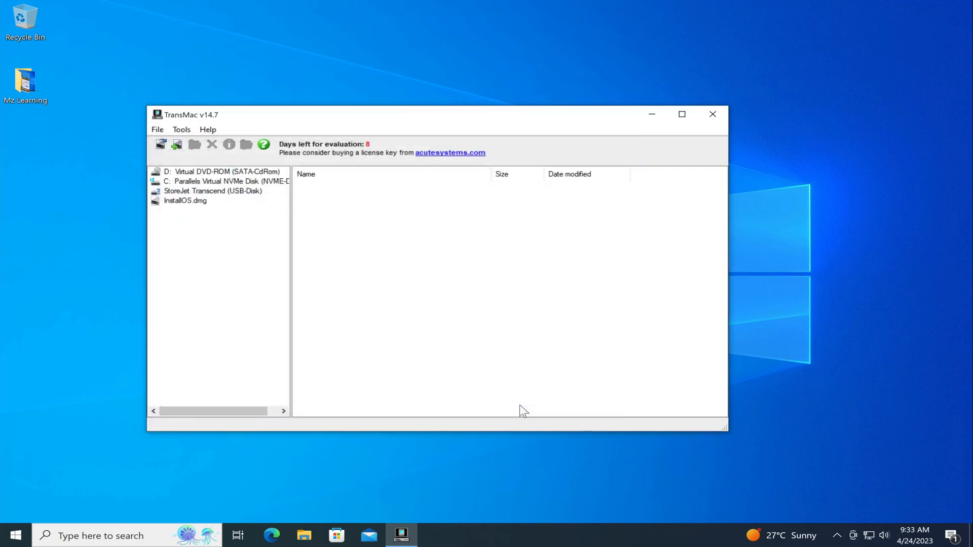
double_click(195, 203)
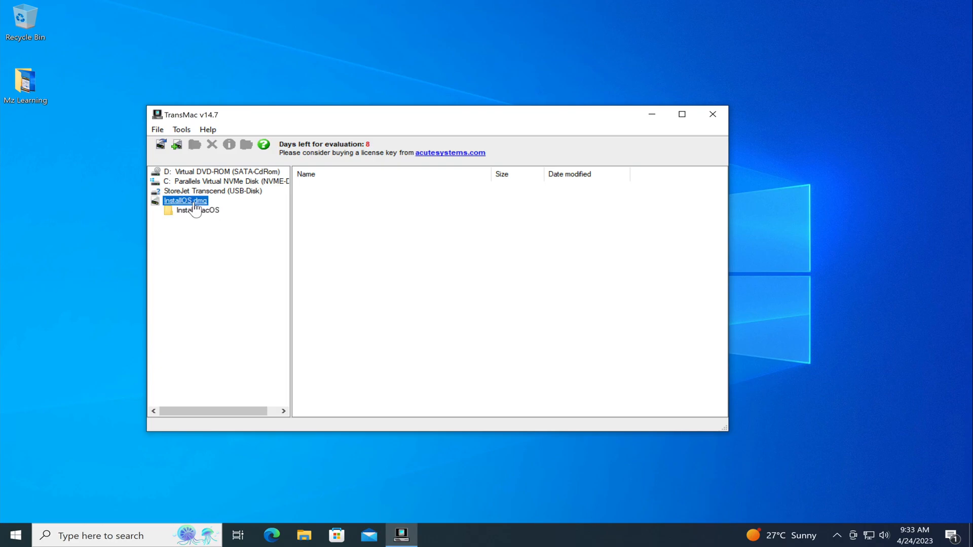
left_click(209, 212)
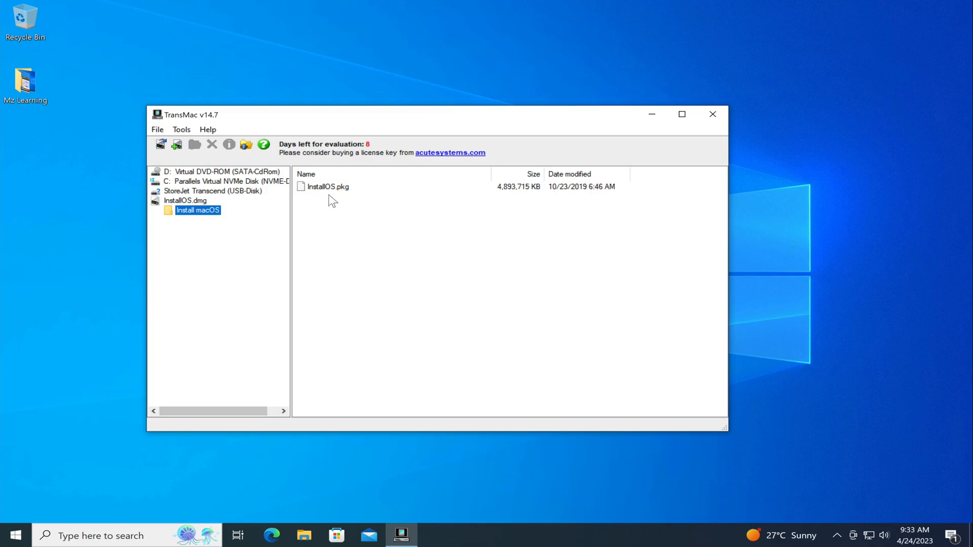
- Copy InstallOS.pkg to the desktop and open that copy as a disk image, displaying its OS X Install ESD folder
left_click_drag(329, 190, 782, 264)
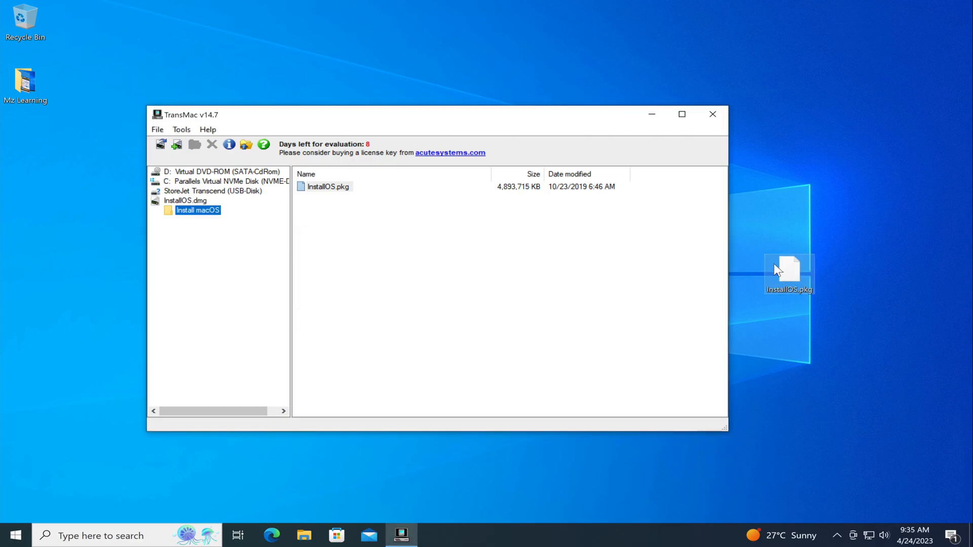
left_click(159, 129)
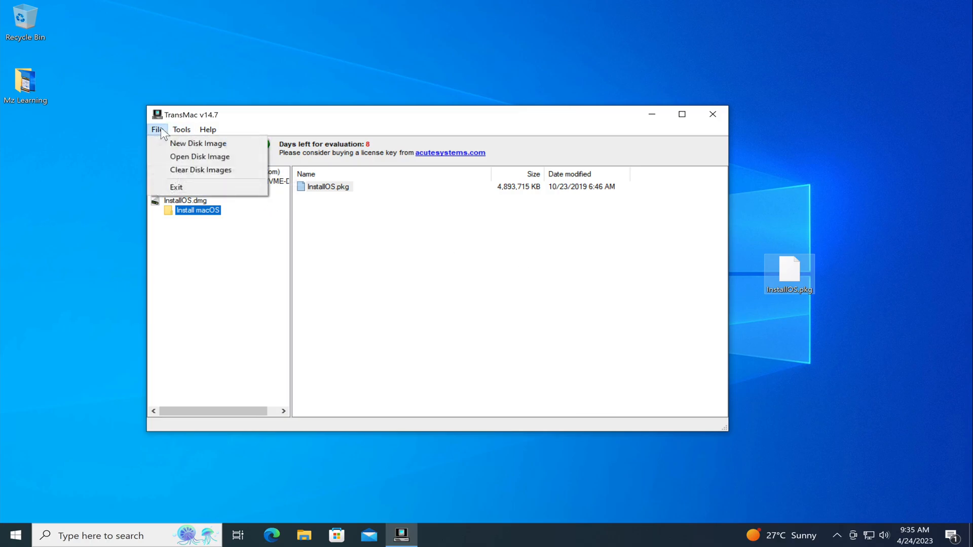
left_click(197, 157)
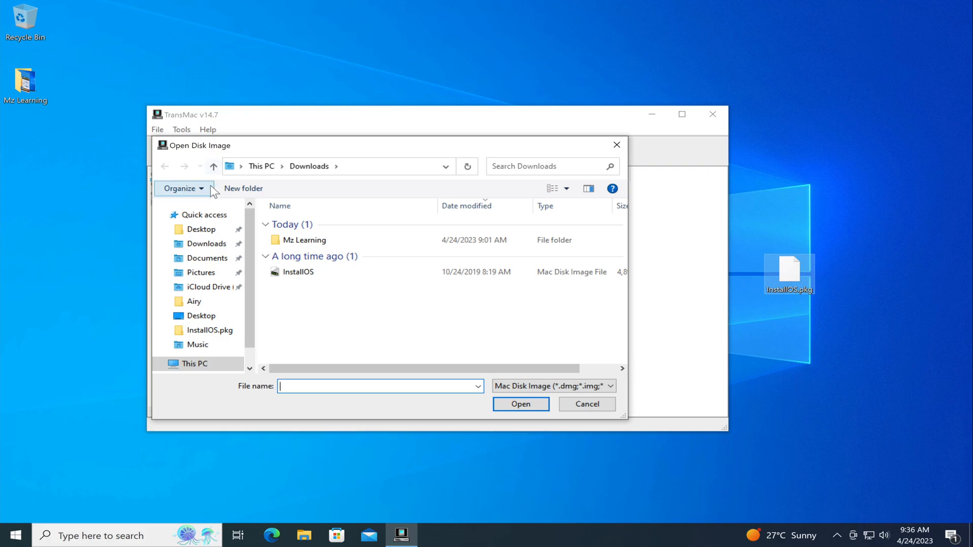
left_click(201, 230)
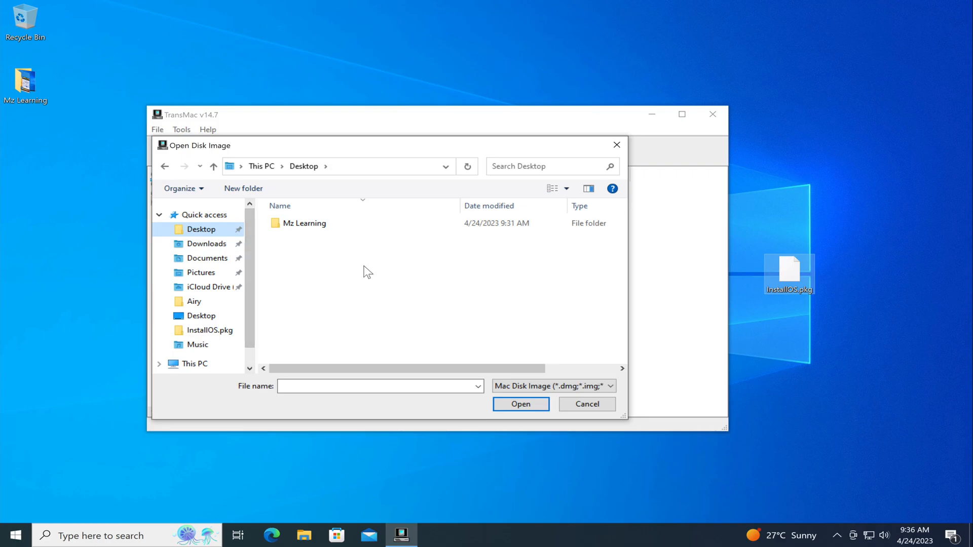
left_click(548, 387)
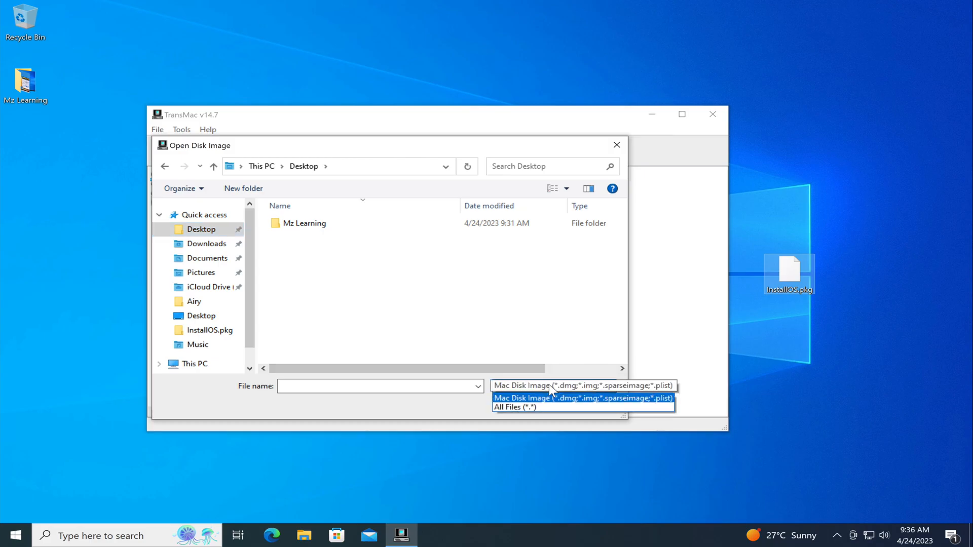
left_click(532, 407)
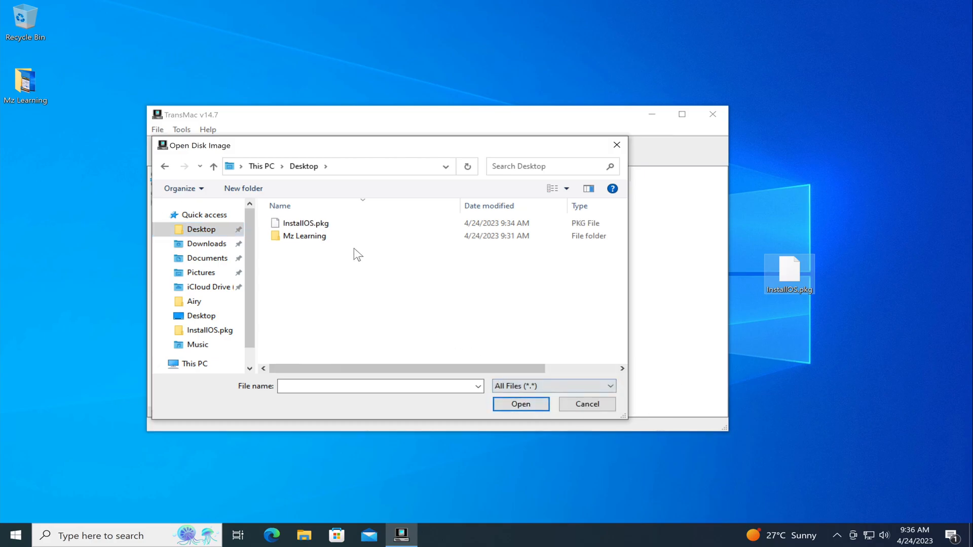
left_click(304, 228)
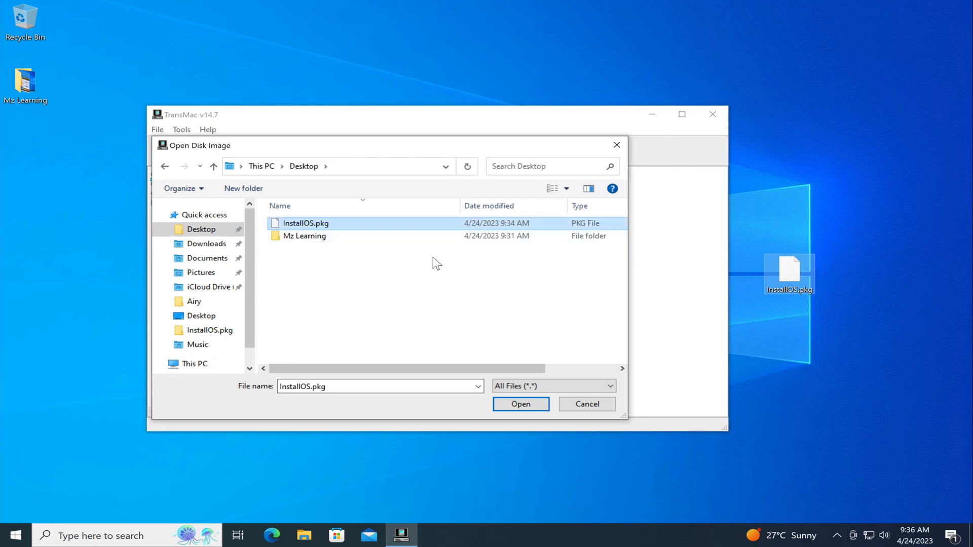
left_click(521, 404)
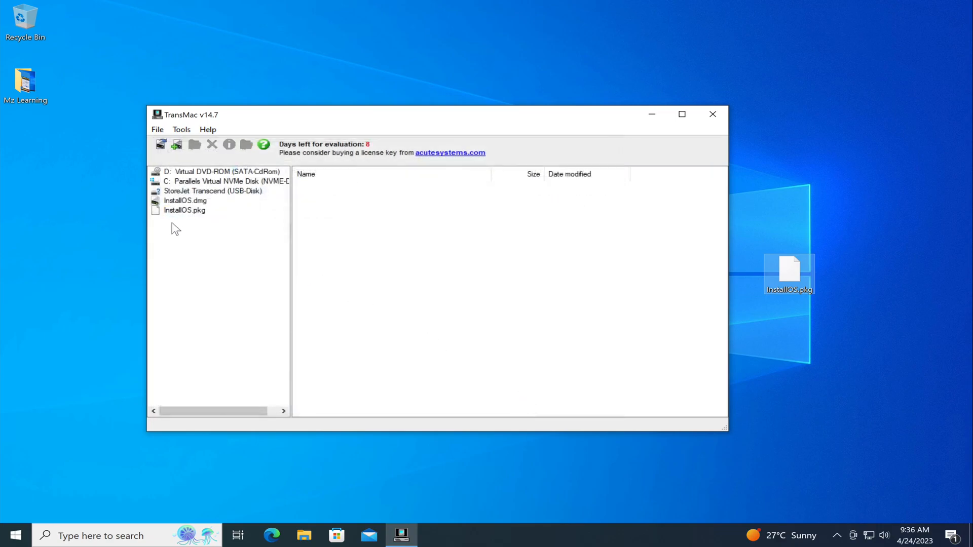
left_click(184, 211)
left_click(212, 221)
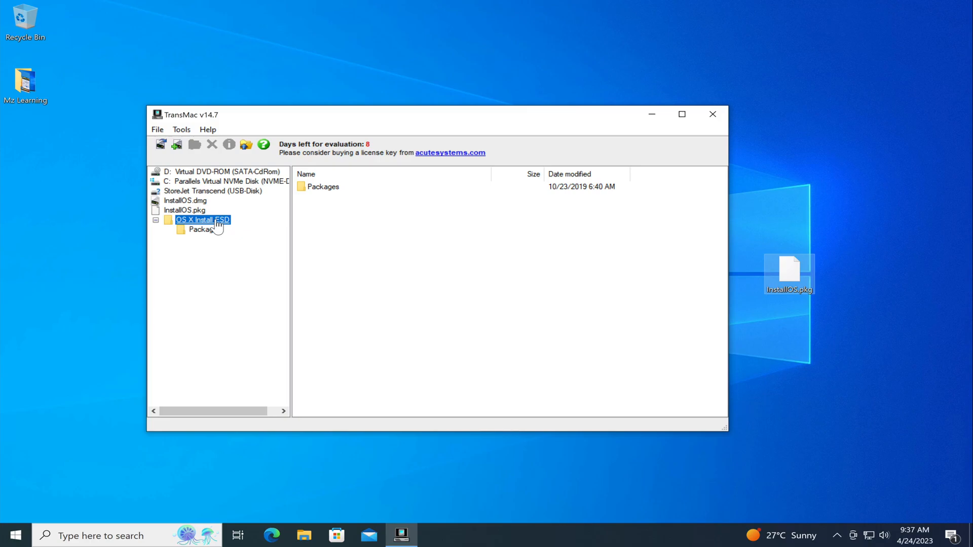
- Enable showing hidden and system files in the settings, and copy BaseSystem.dmg from OS X Install ESD to the desktop
left_click(187, 130)
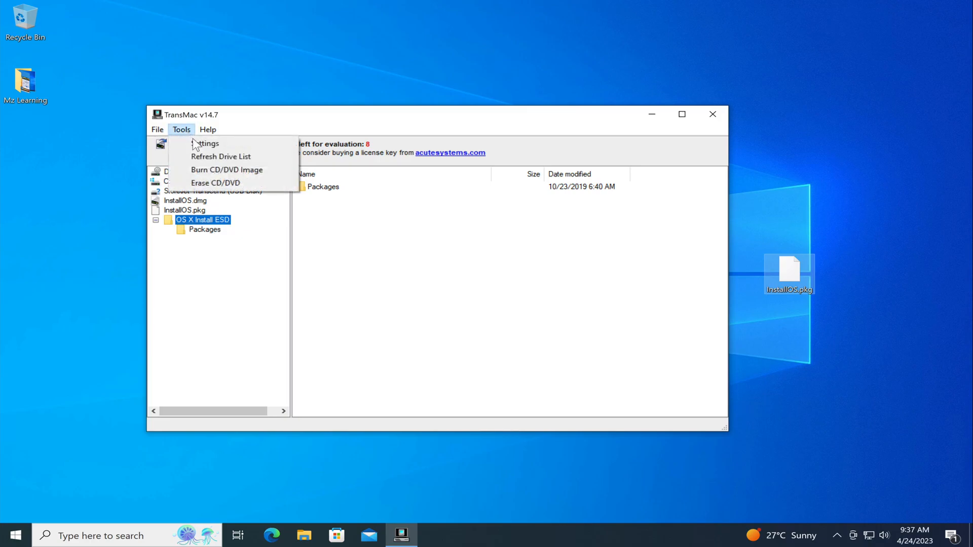
left_click(196, 144)
left_click(314, 236)
left_click(314, 235)
left_click(314, 248)
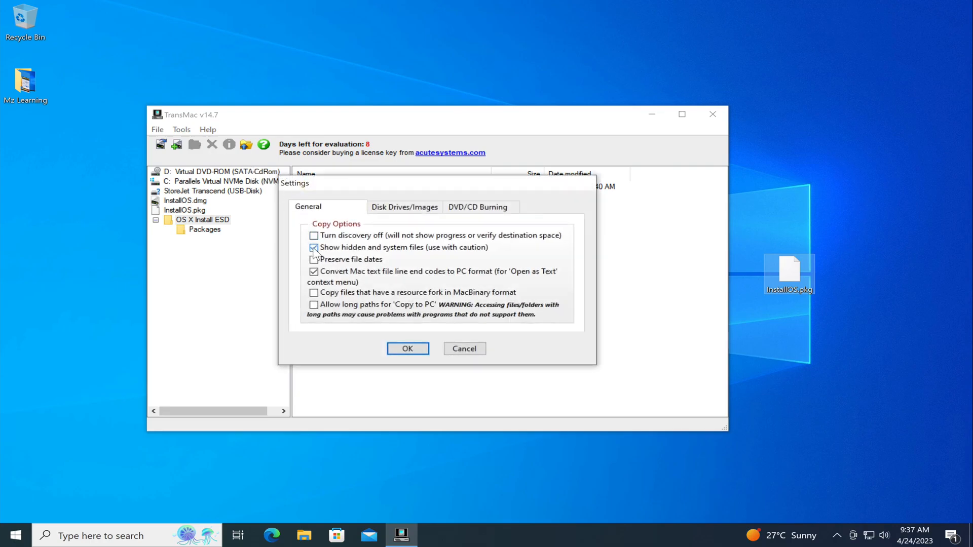
left_click(408, 349)
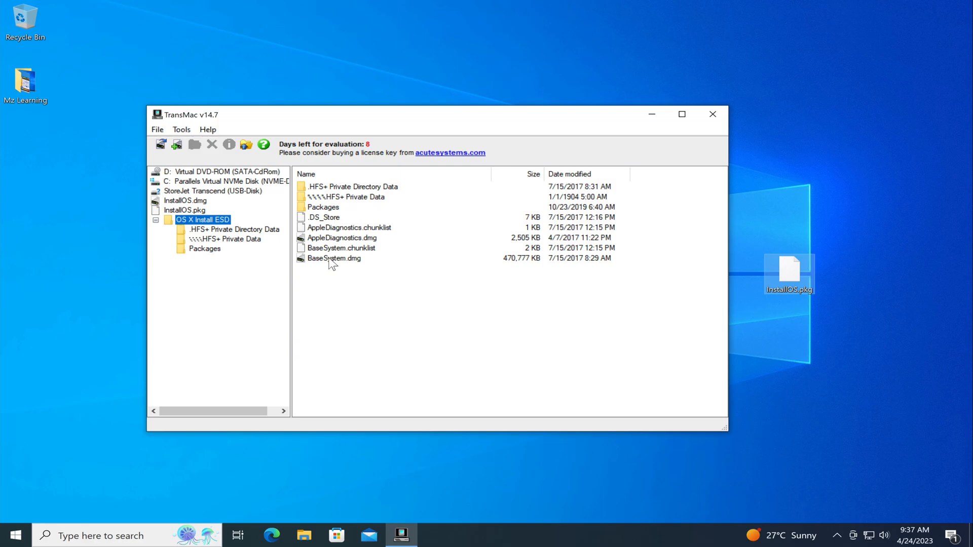
left_click_drag(329, 260, 755, 359)
left_click_drag(808, 374, 808, 374)
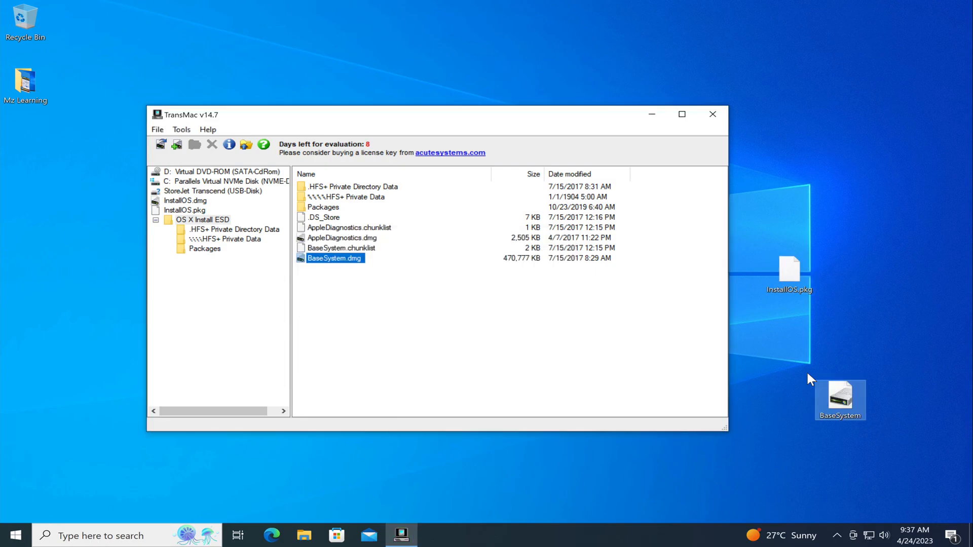
- Format the StoreJet Transcend USB disk for Mac with the volume name macOS, accepting the overwrite warnings
right_click(223, 197)
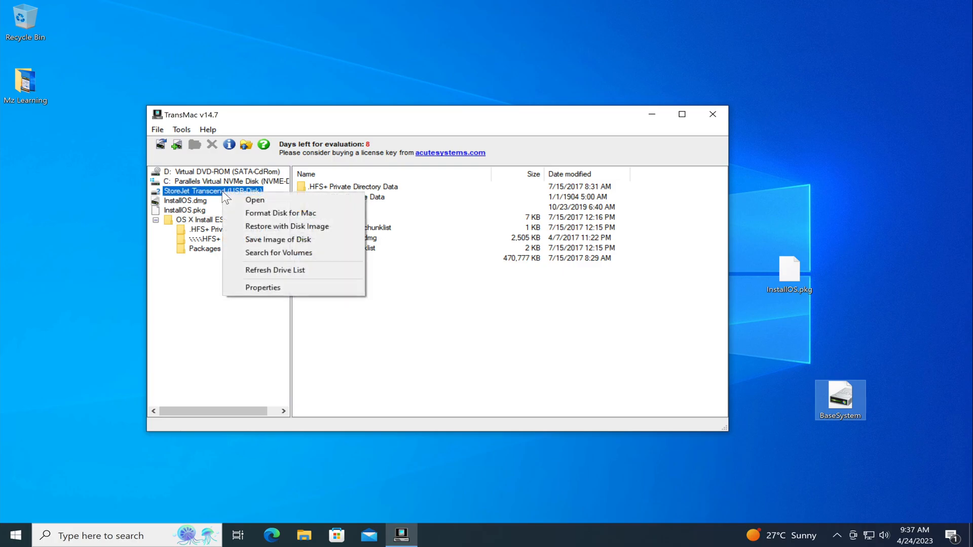
left_click(259, 212)
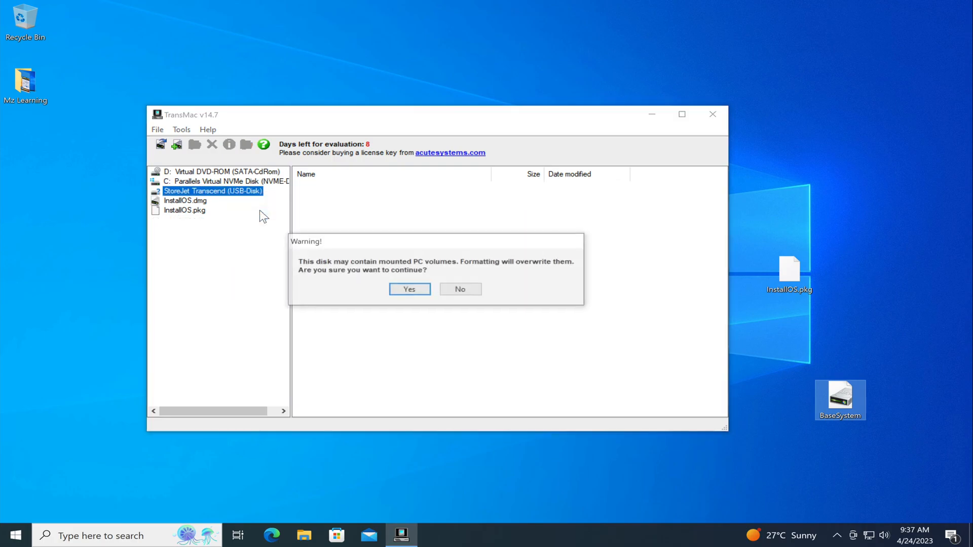
left_click(411, 290)
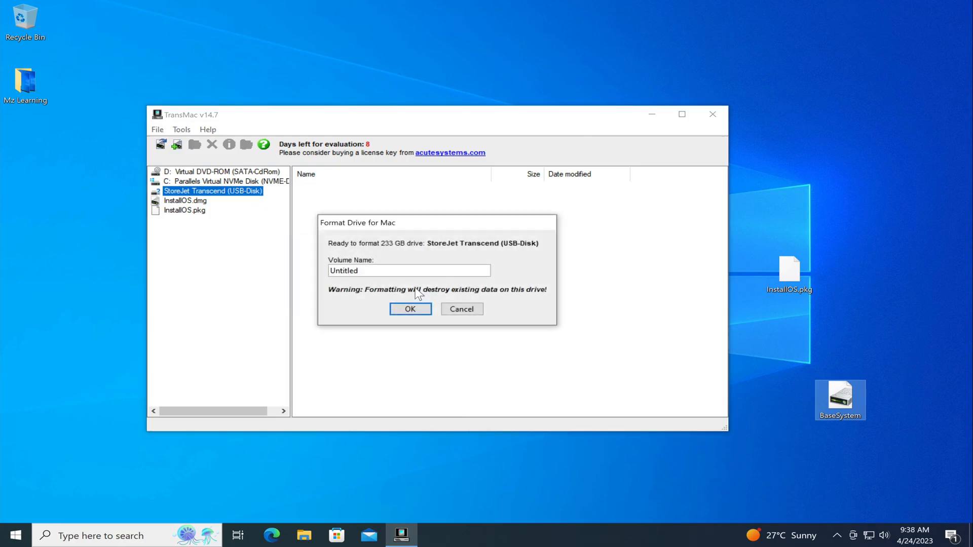
key("ctrl+a")
type("macOS")
left_click(411, 310)
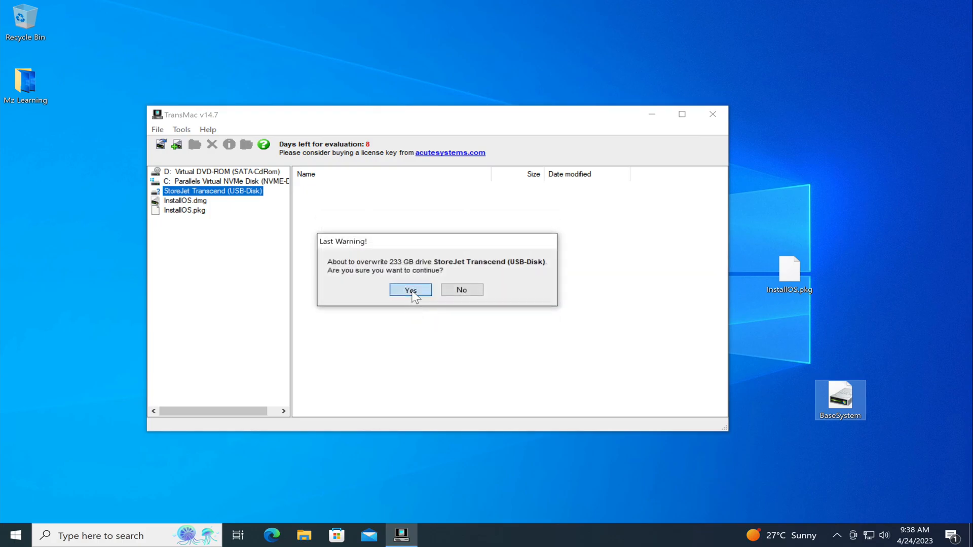
left_click(415, 290)
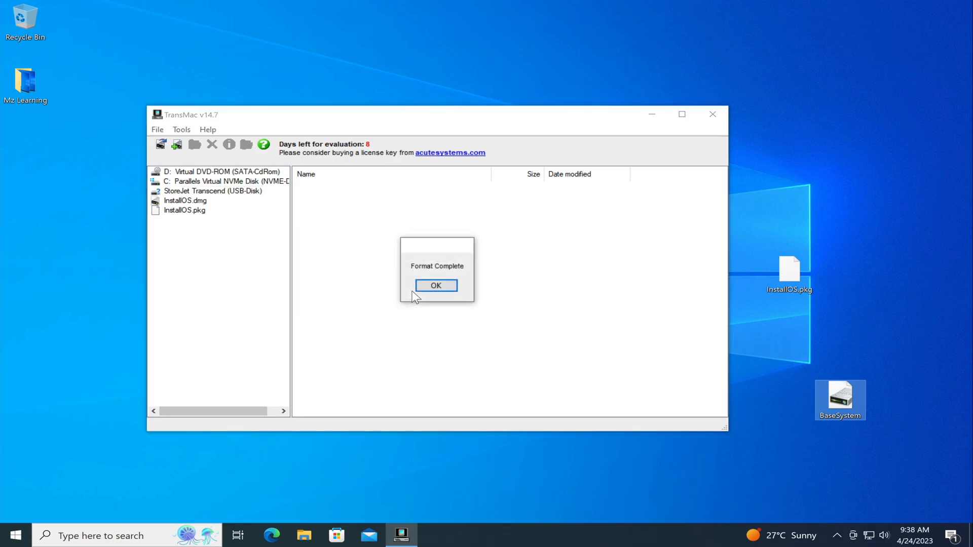
left_click(424, 286)
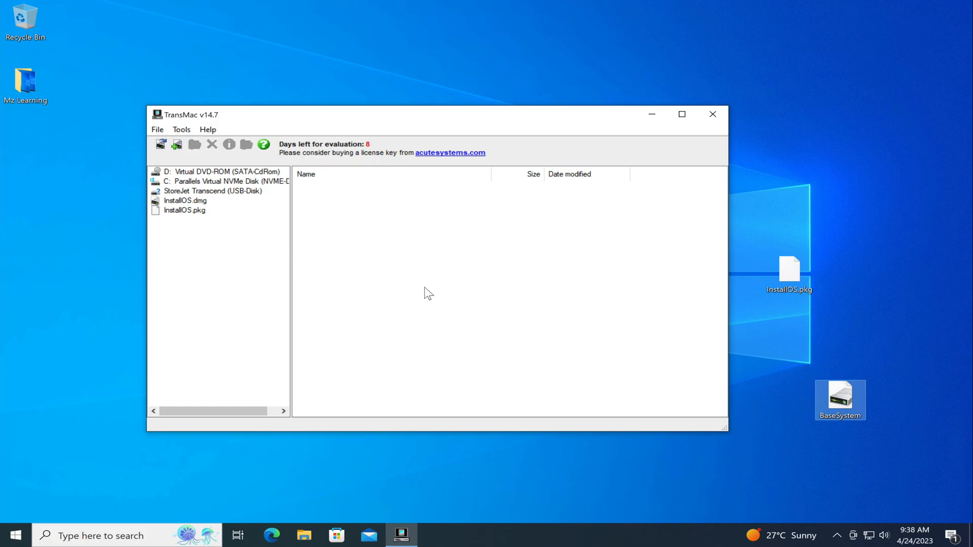
- Restore the StoreJet Transcend USB disk with BaseSystem.dmg from the desktop and open its OS X Base System volume
right_click(235, 192)
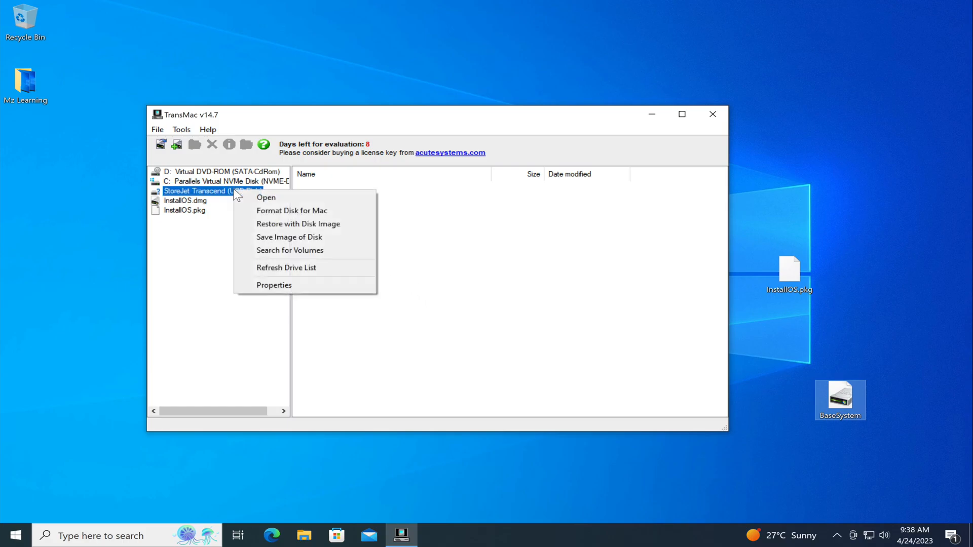
left_click(293, 224)
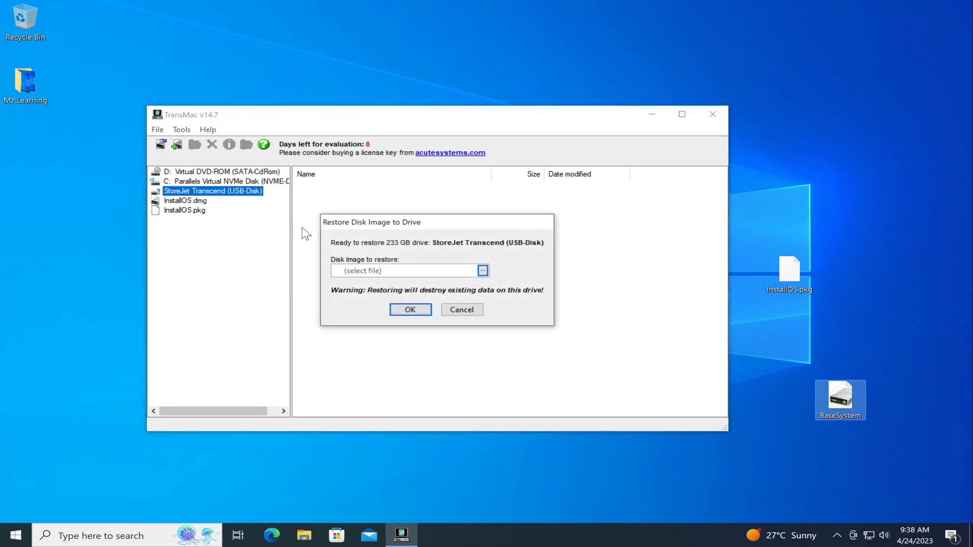
left_click(482, 271)
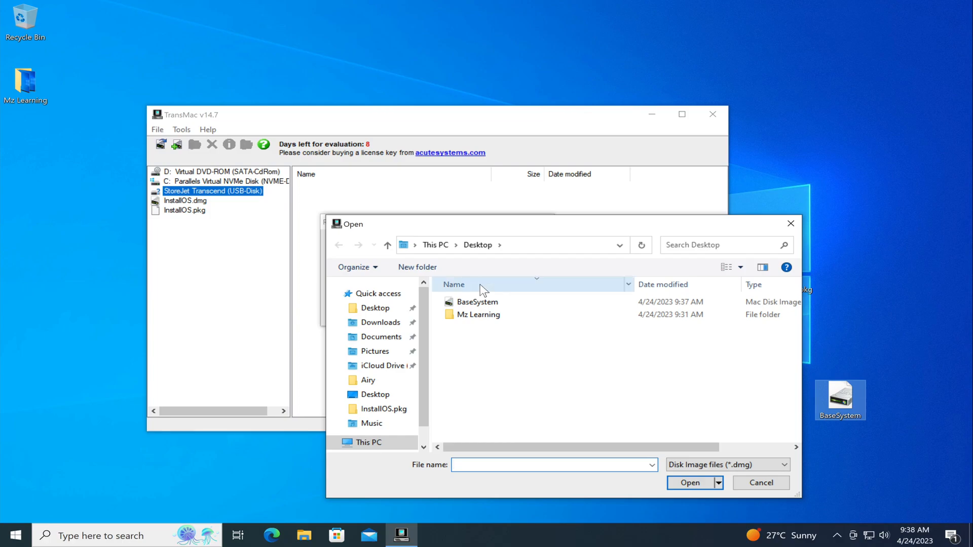
left_click(485, 302)
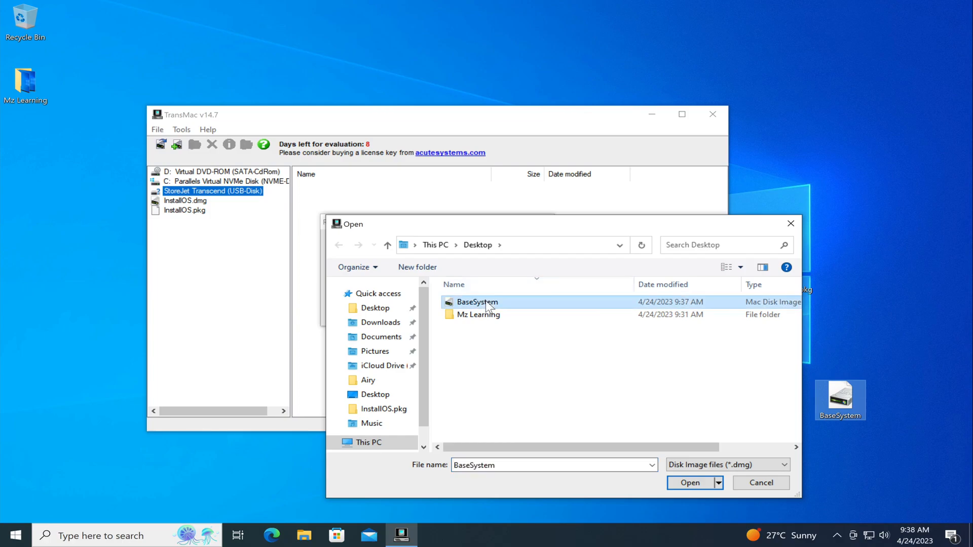
left_click(682, 484)
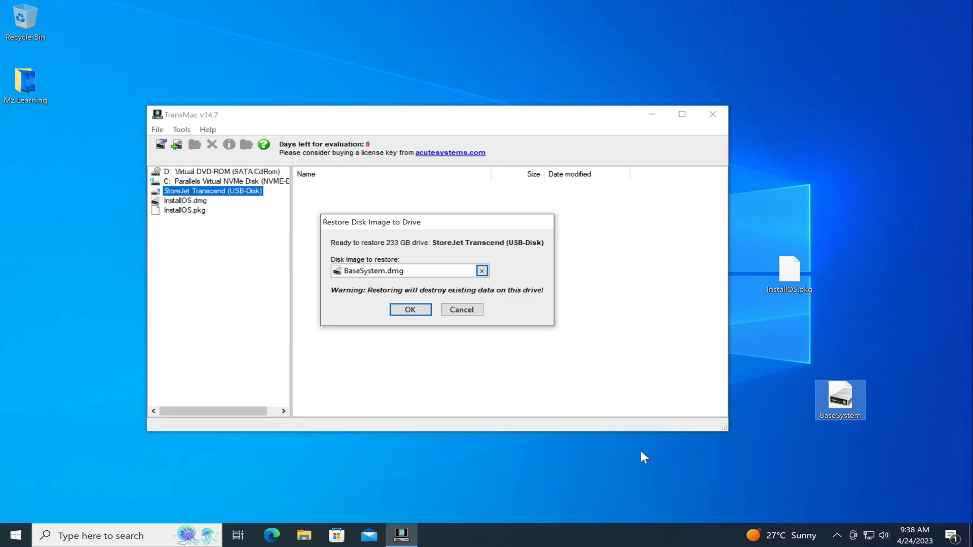
left_click(416, 310)
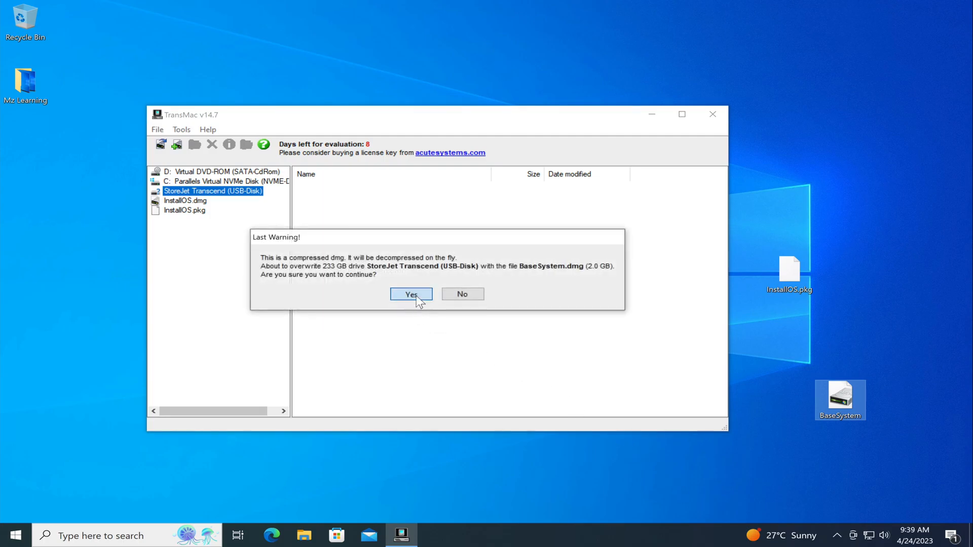
left_click(416, 296)
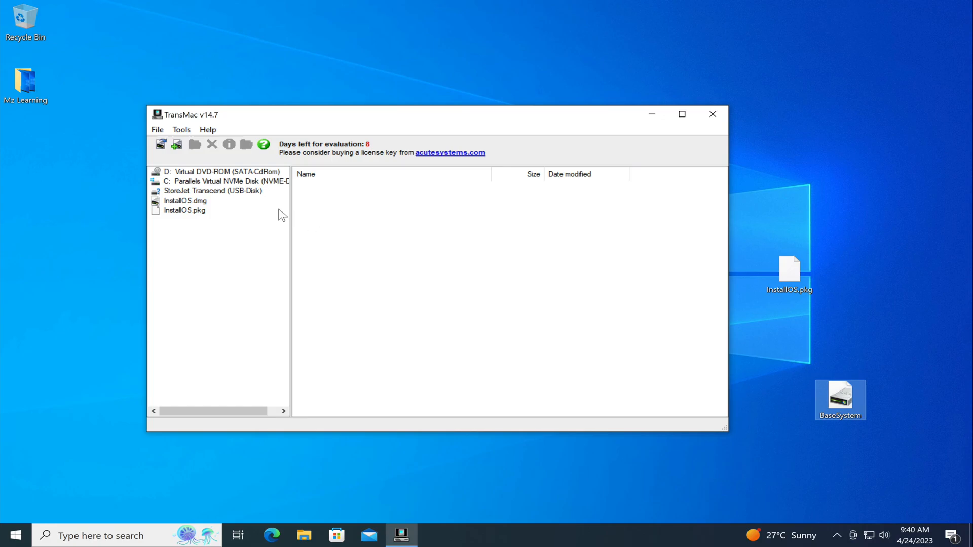
left_click(223, 191)
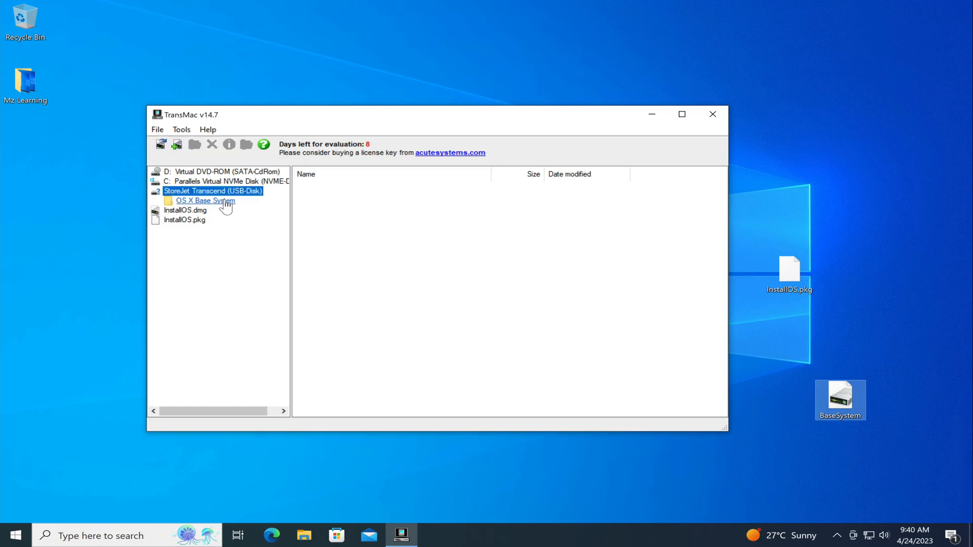
left_click(225, 202)
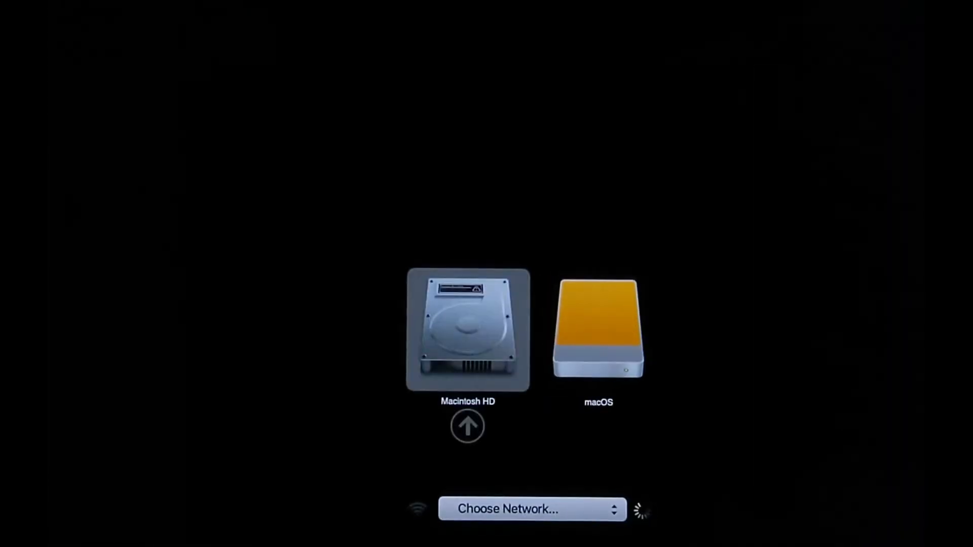
- Boot the Mac from the macOS drive and use English as the main language
key("Right")
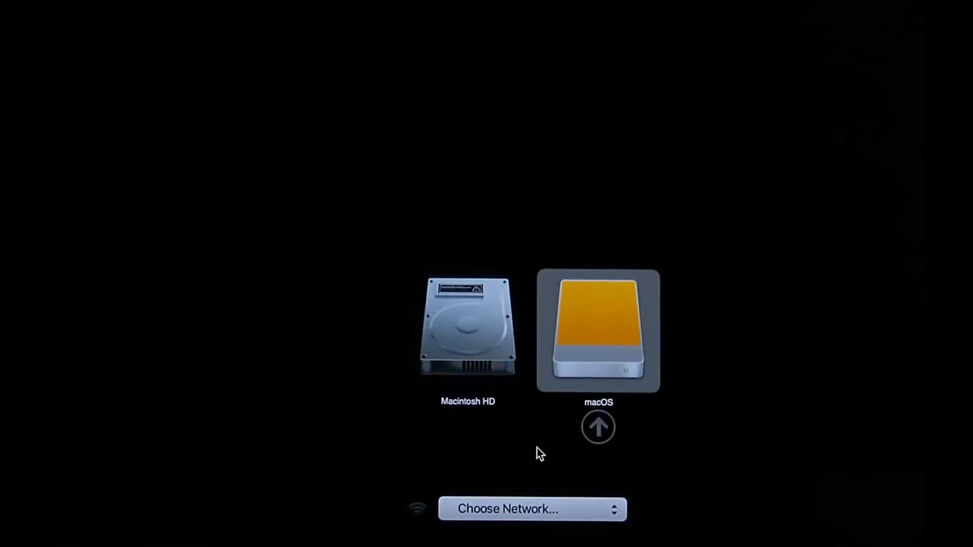
key("Return")
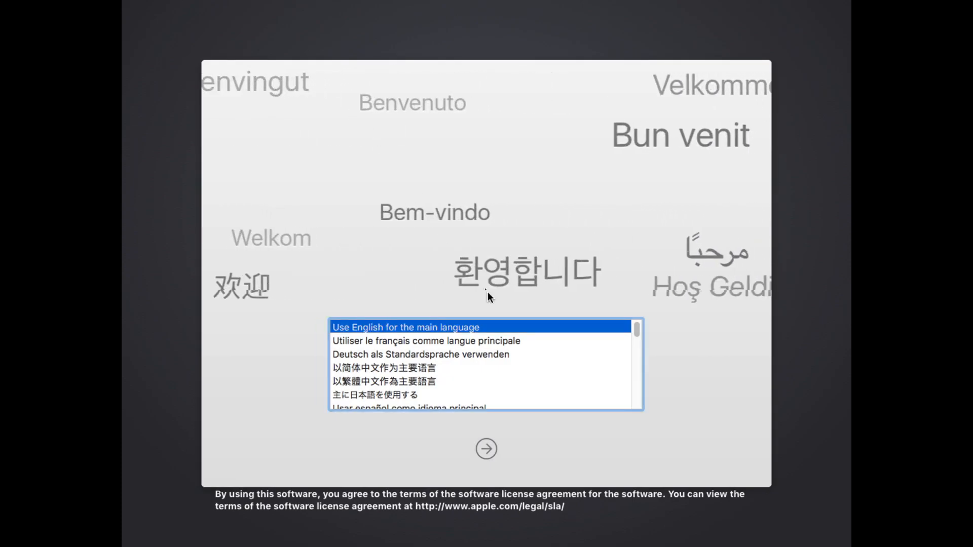
left_click(486, 448)
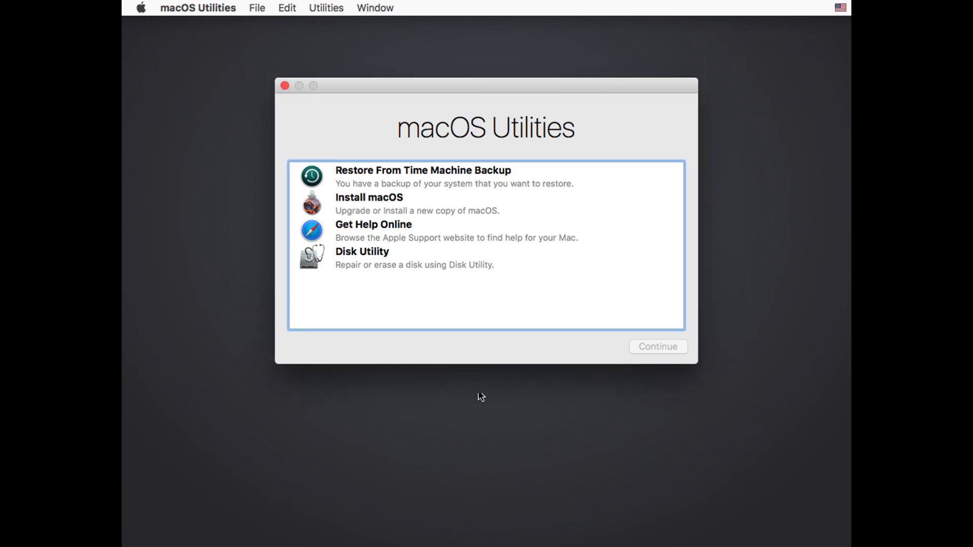
- Install macOS Sierra on the Macintosh HD disk, agreeing to the software license agreement
left_click(391, 202)
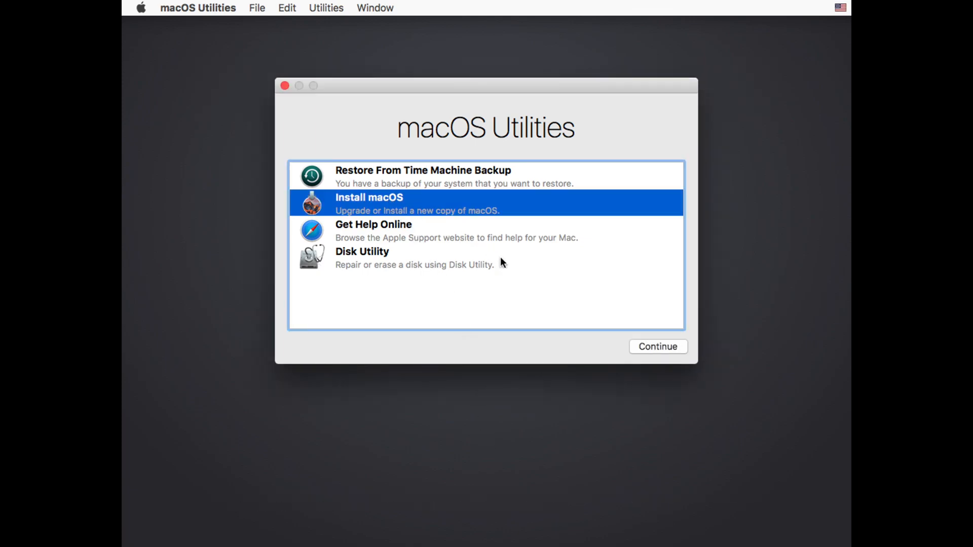
left_click(656, 348)
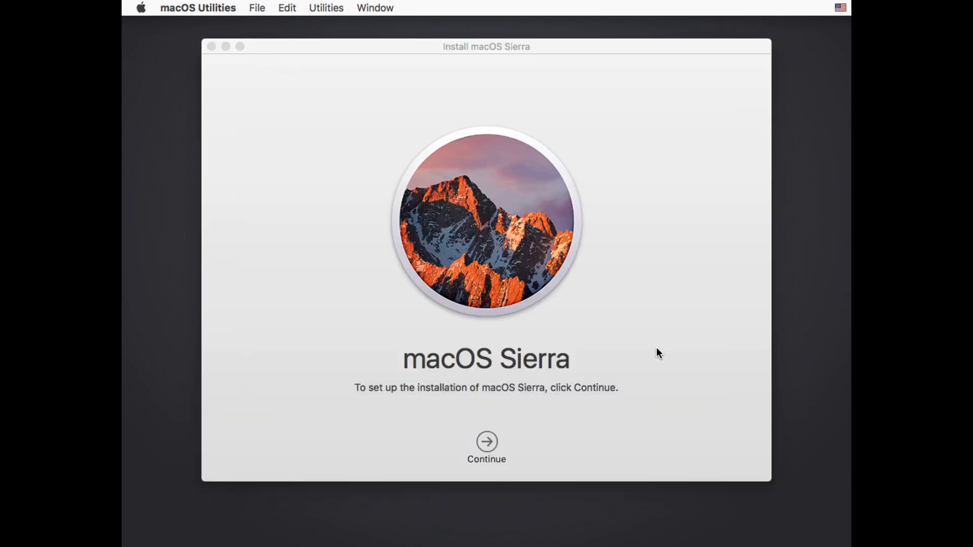
left_click(488, 442)
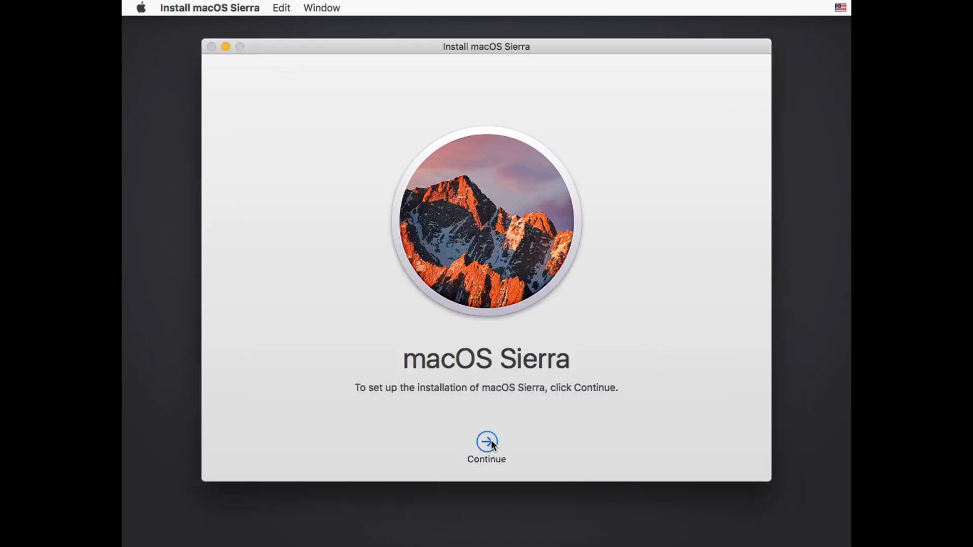
left_click(513, 441)
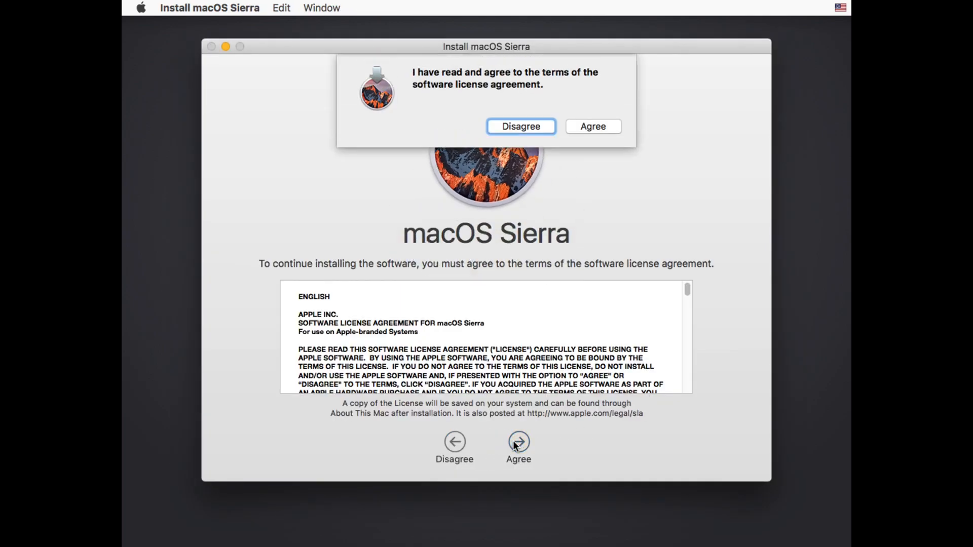
left_click(598, 128)
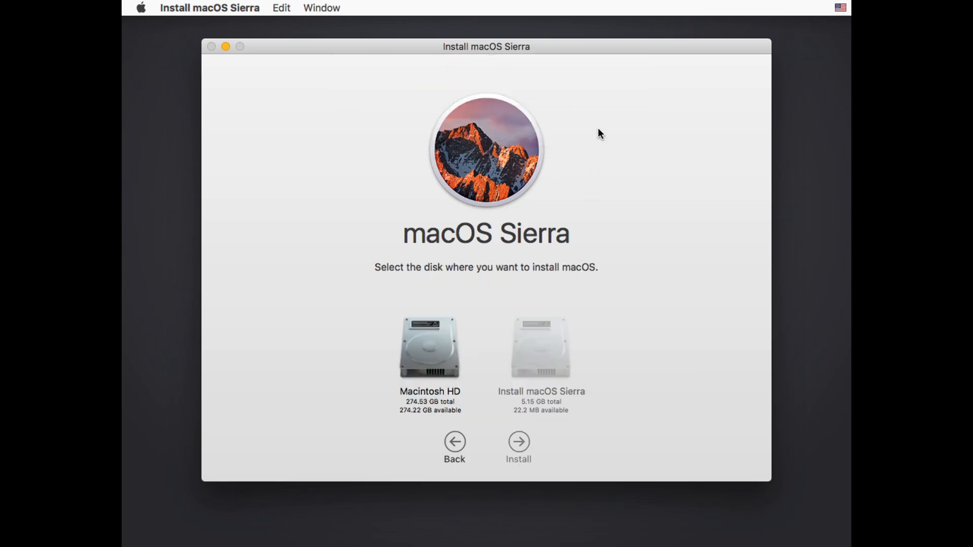
left_click(447, 349)
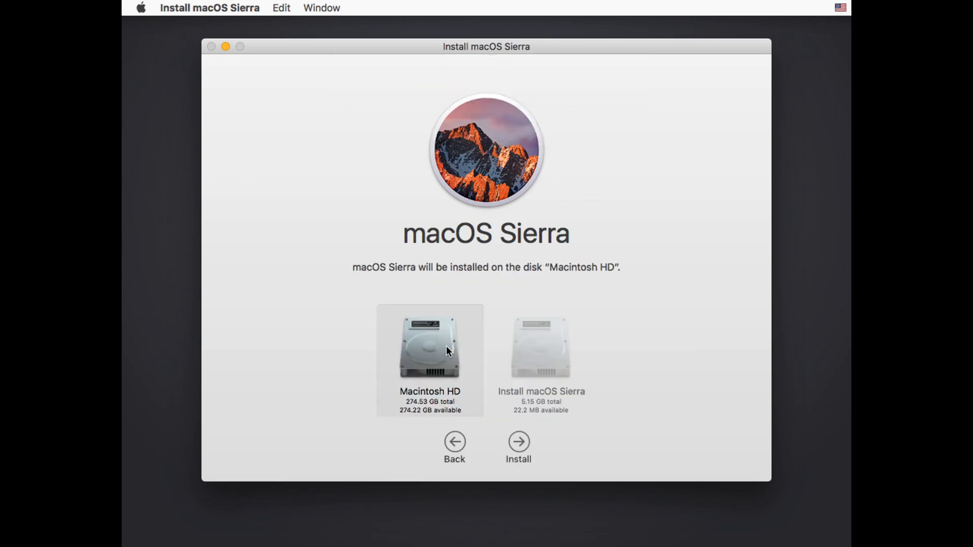
left_click(516, 439)
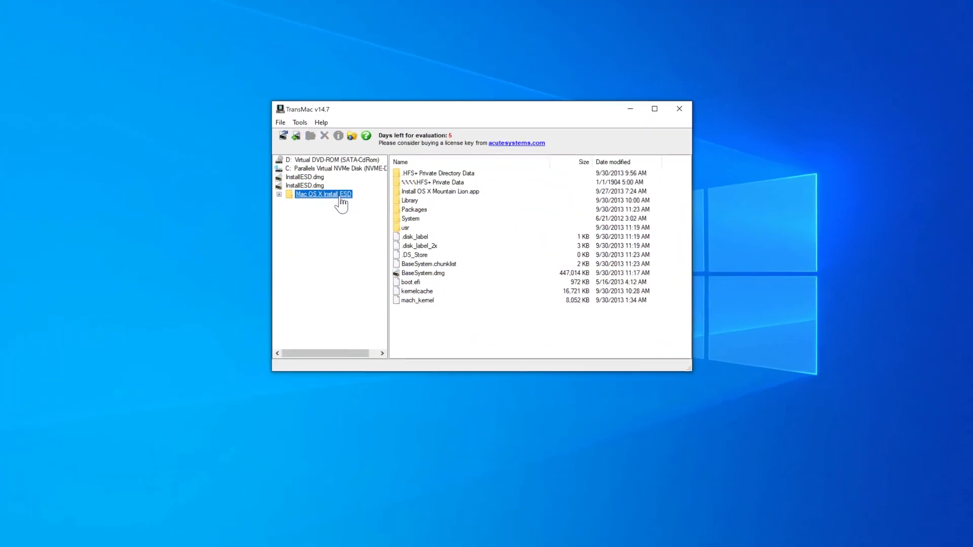
- In TransMac on Windows, compare the contents of the Mac OS X Install ESD and OS X Install ESD volumes in the two open windows
left_click(416, 175)
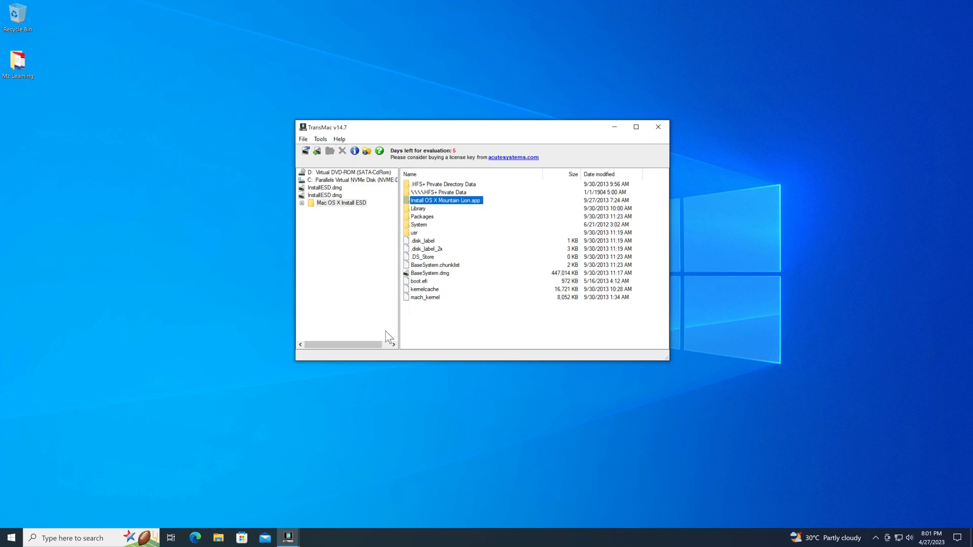
left_click(291, 538)
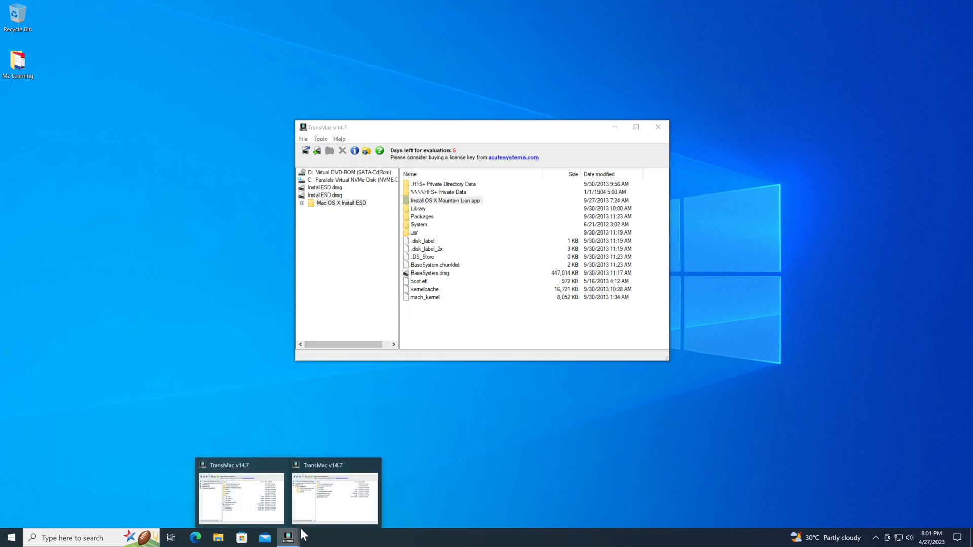
left_click(327, 503)
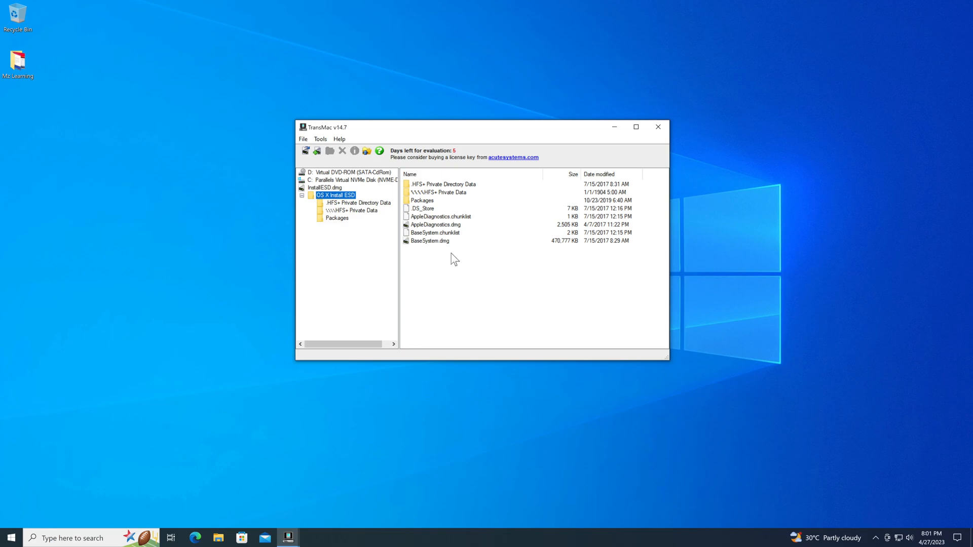
left_click_drag(430, 133, 707, 131)
left_click_drag(539, 133, 414, 135)
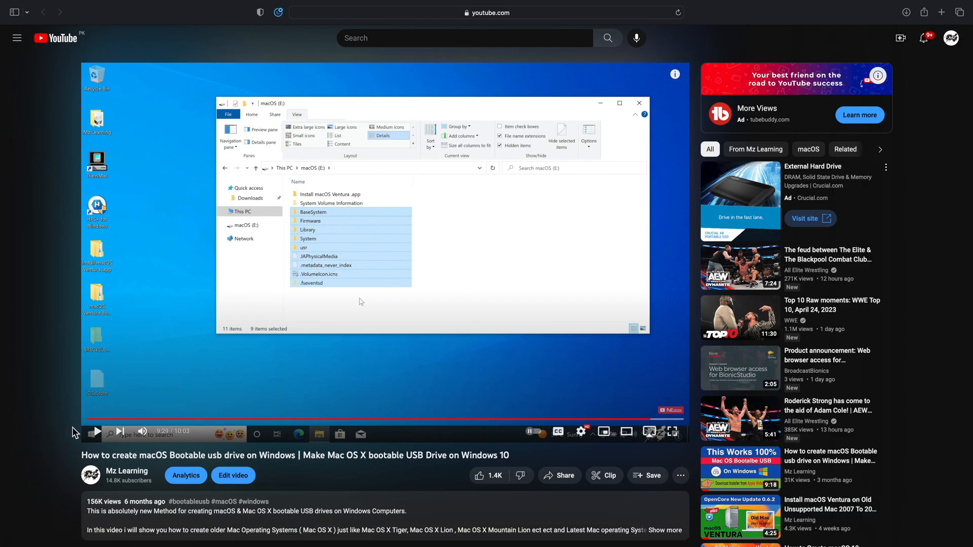
left_click_drag(81, 455, 521, 456)
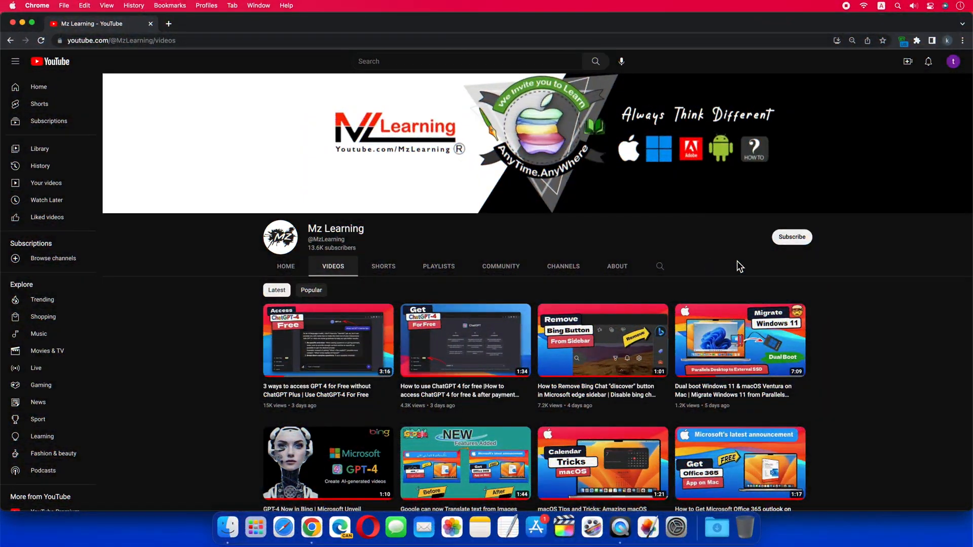
- Subscribe to the Mz Learning channel on YouTube in Chrome and set its notifications to All
left_click(788, 238)
left_click(759, 239)
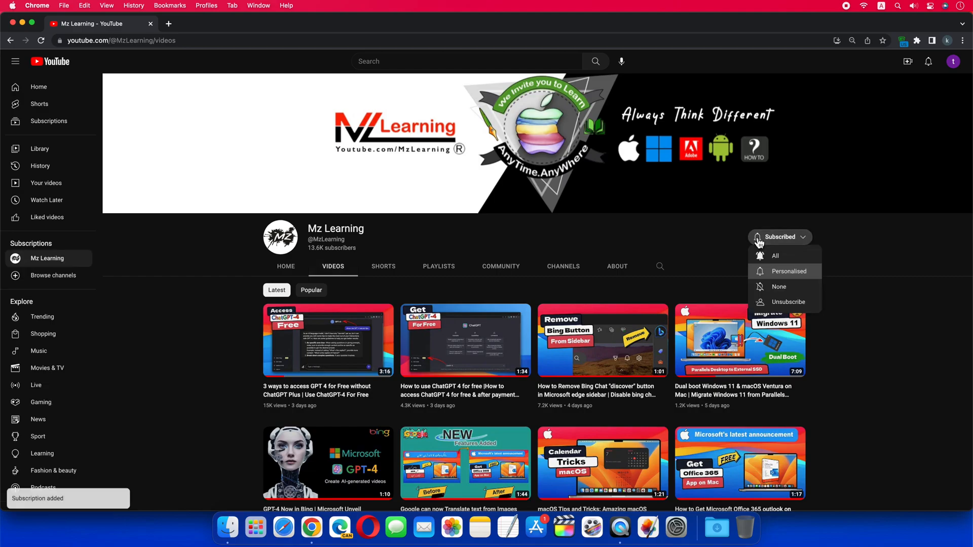
left_click(761, 257)
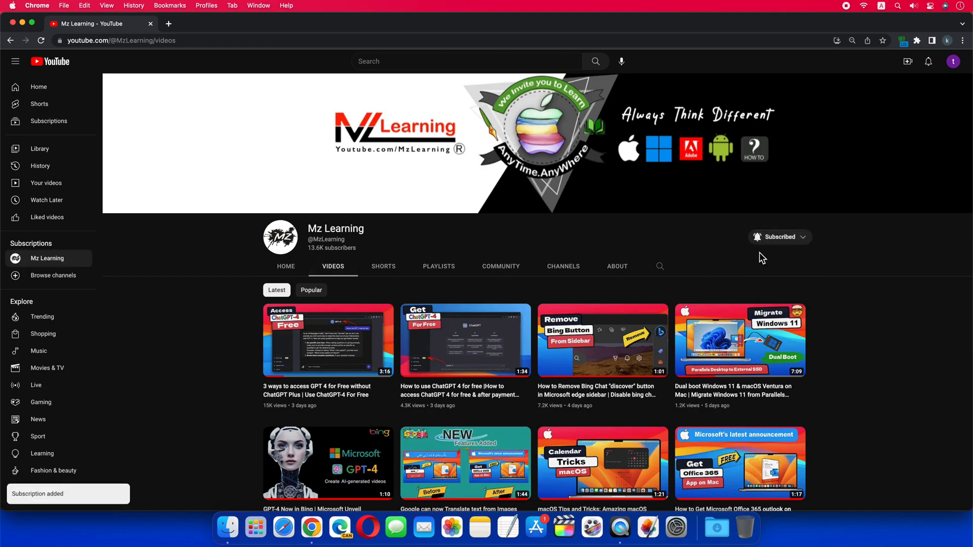